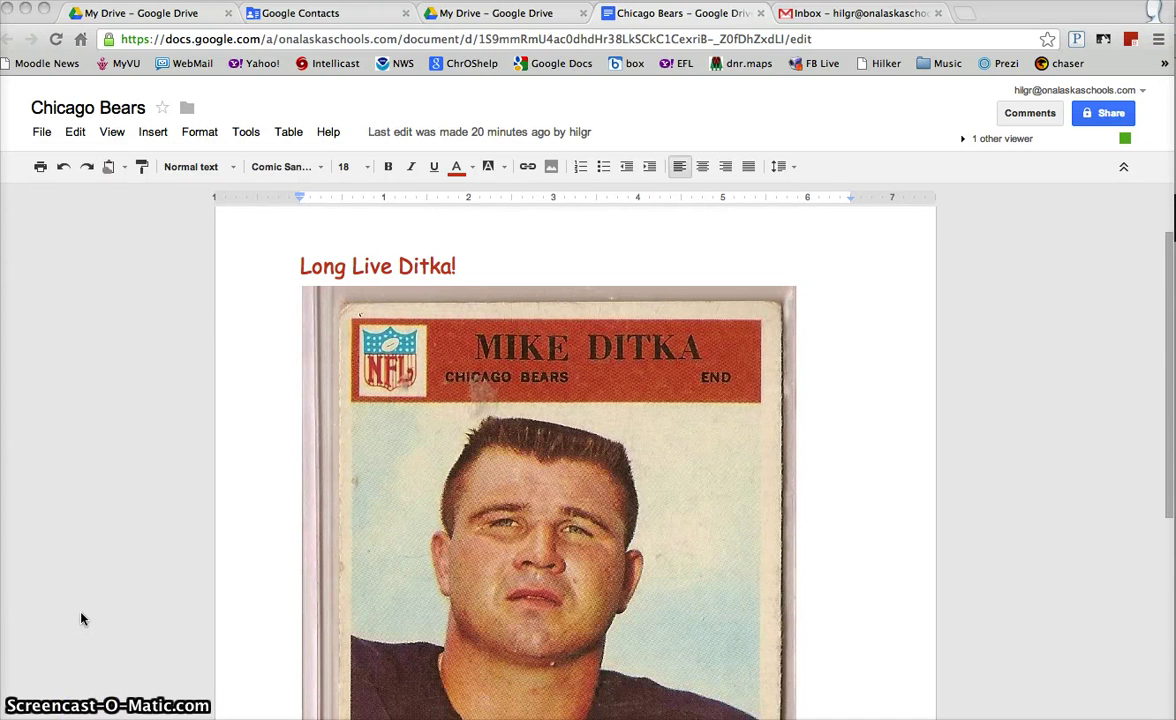
- Look through the document's sharing options and contact picker, then close them without adding anyone
left_click(1108, 117)
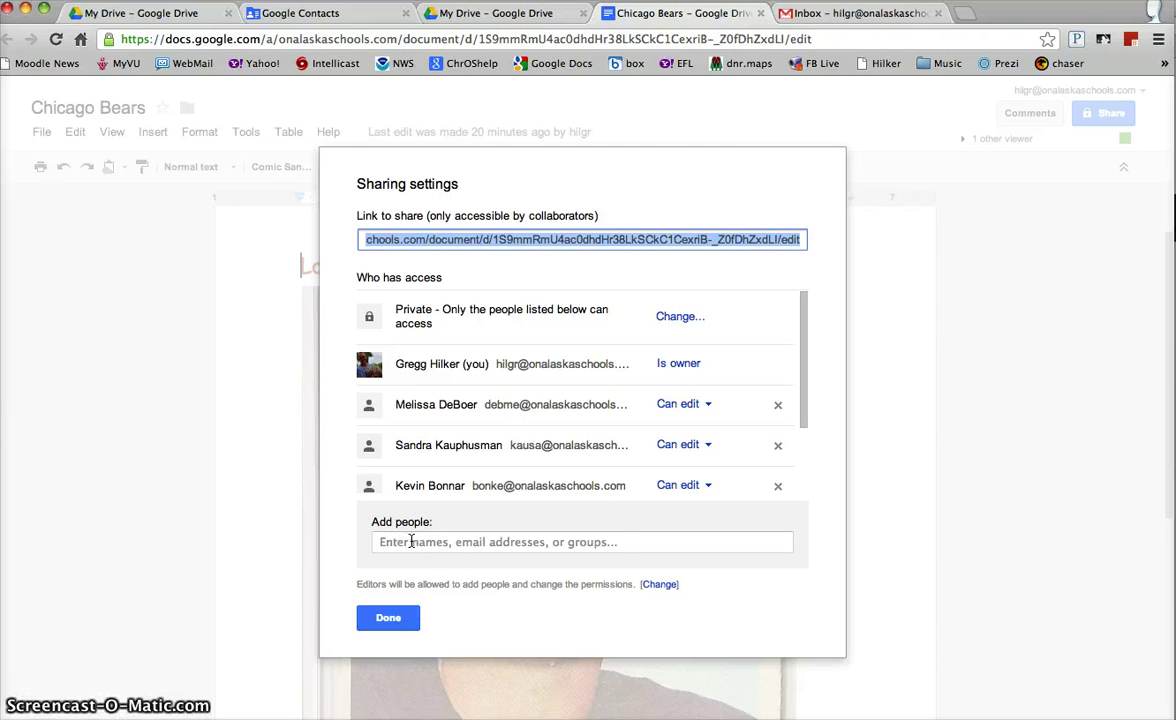
left_click(411, 541)
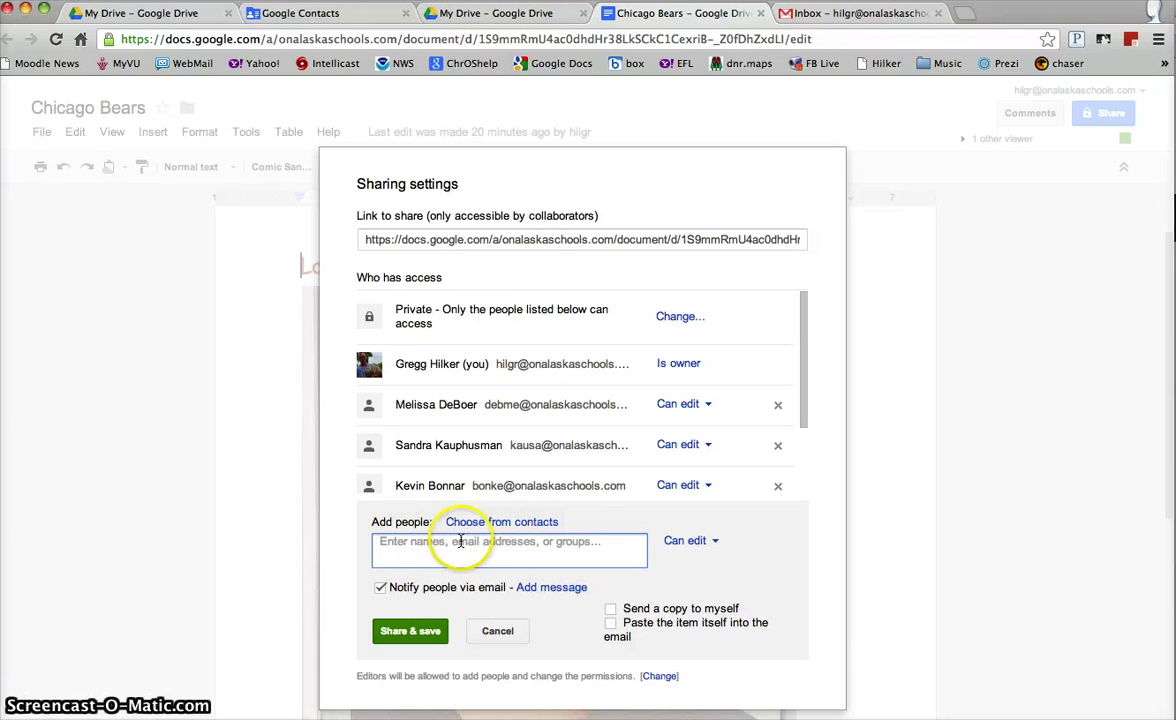
left_click(495, 632)
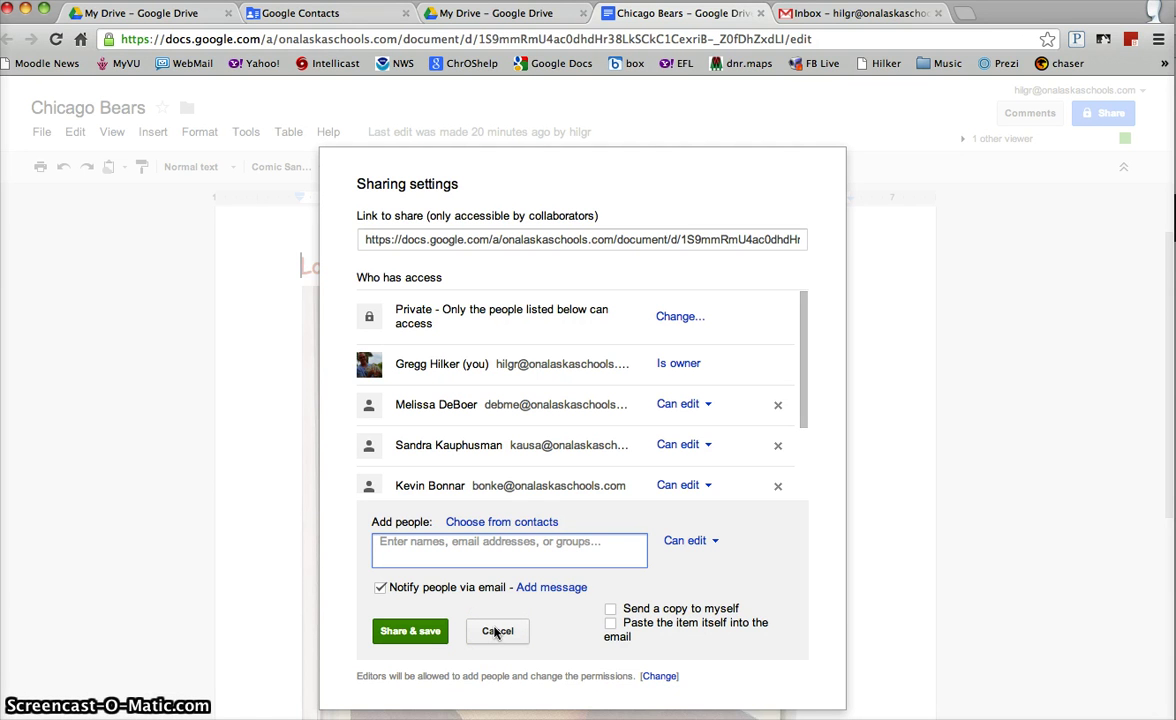
left_click(527, 528)
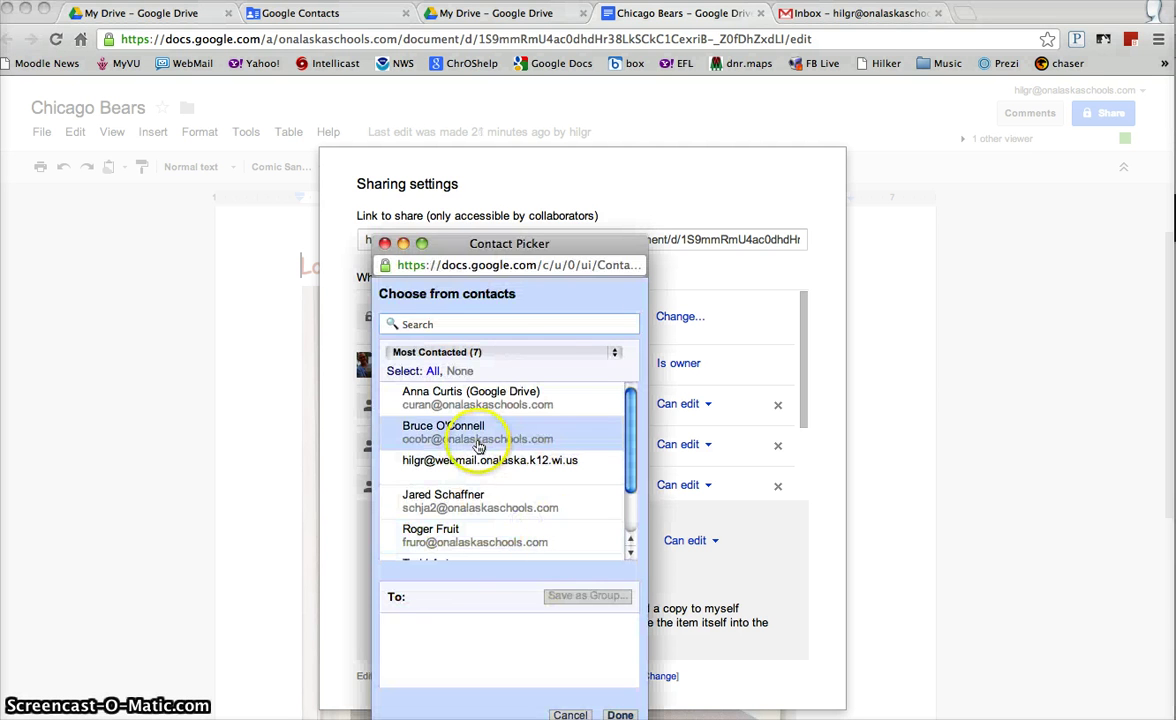
left_click(385, 244)
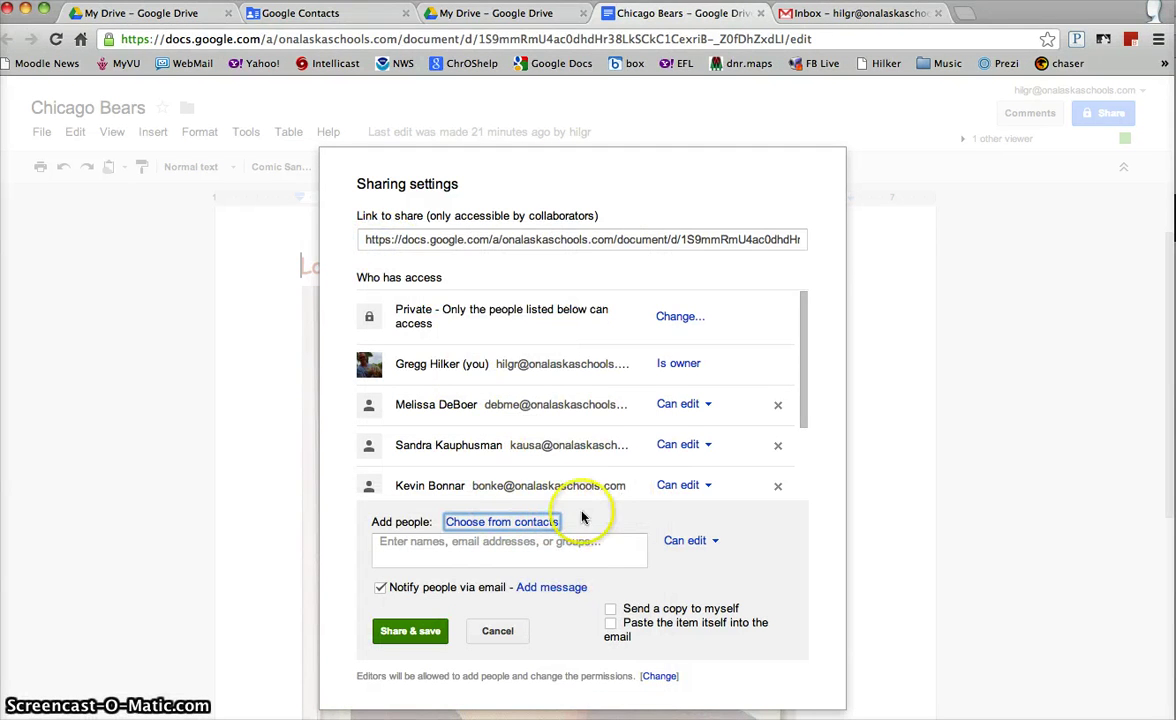
left_click(495, 630)
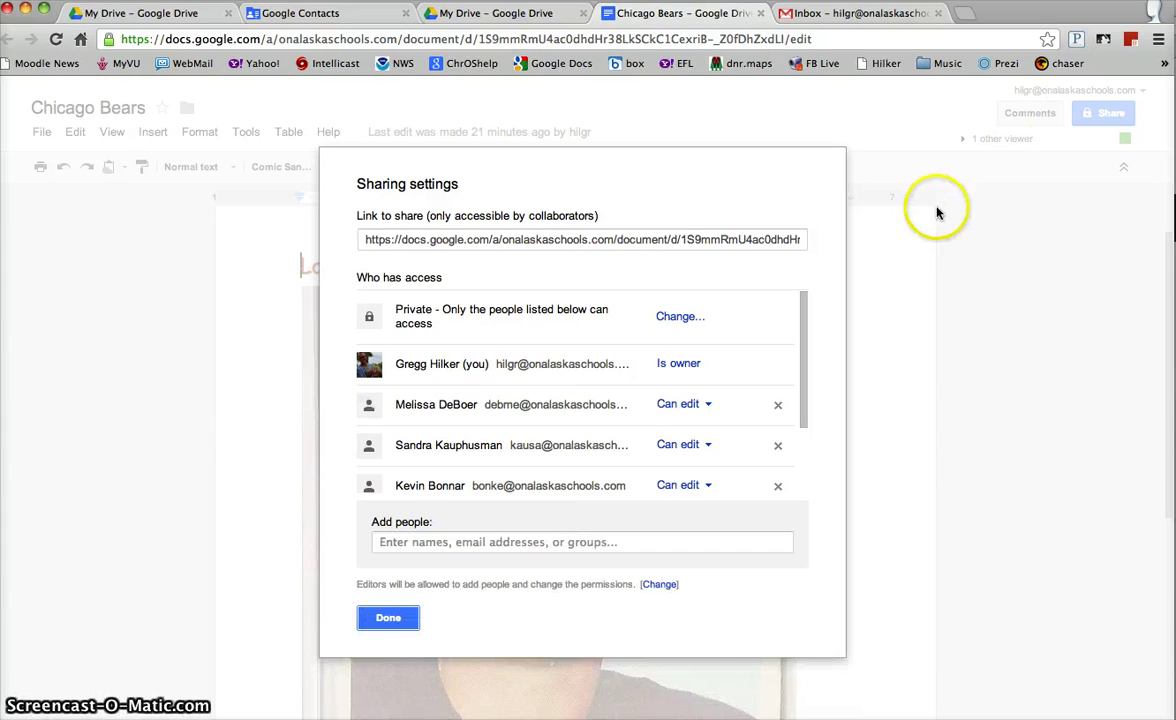
left_click(389, 619)
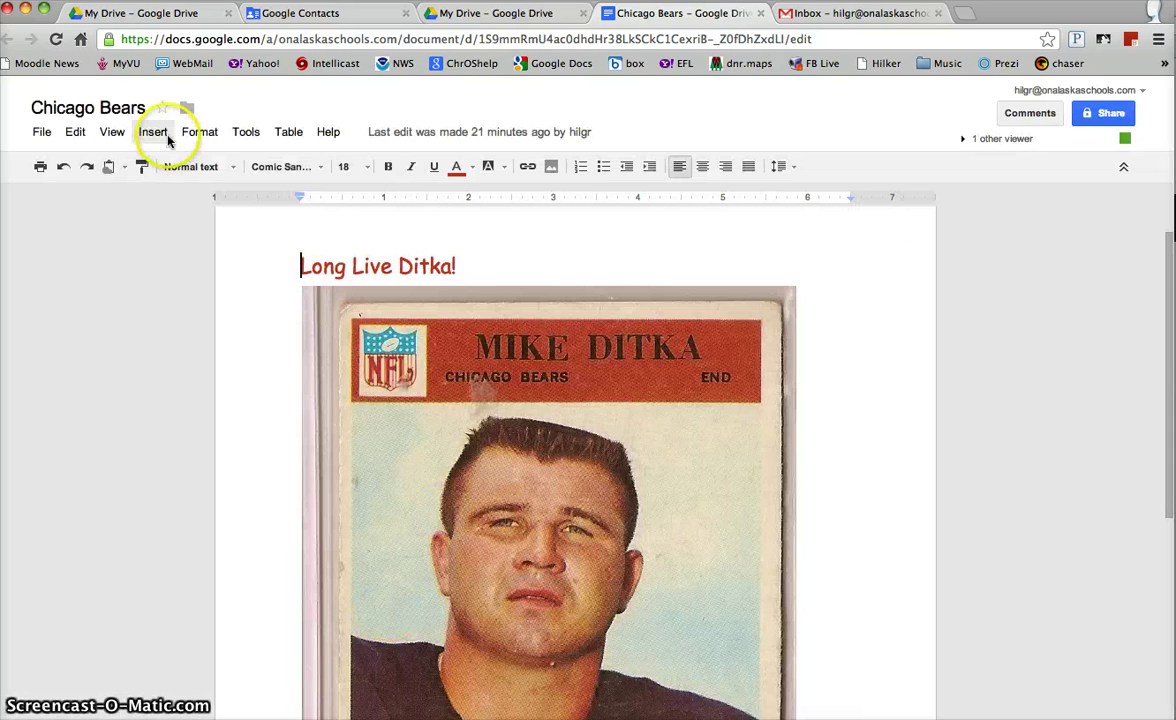
- From the Drive tab, open Google Contacts and create a group named 'Bears Fans'
left_click(463, 20)
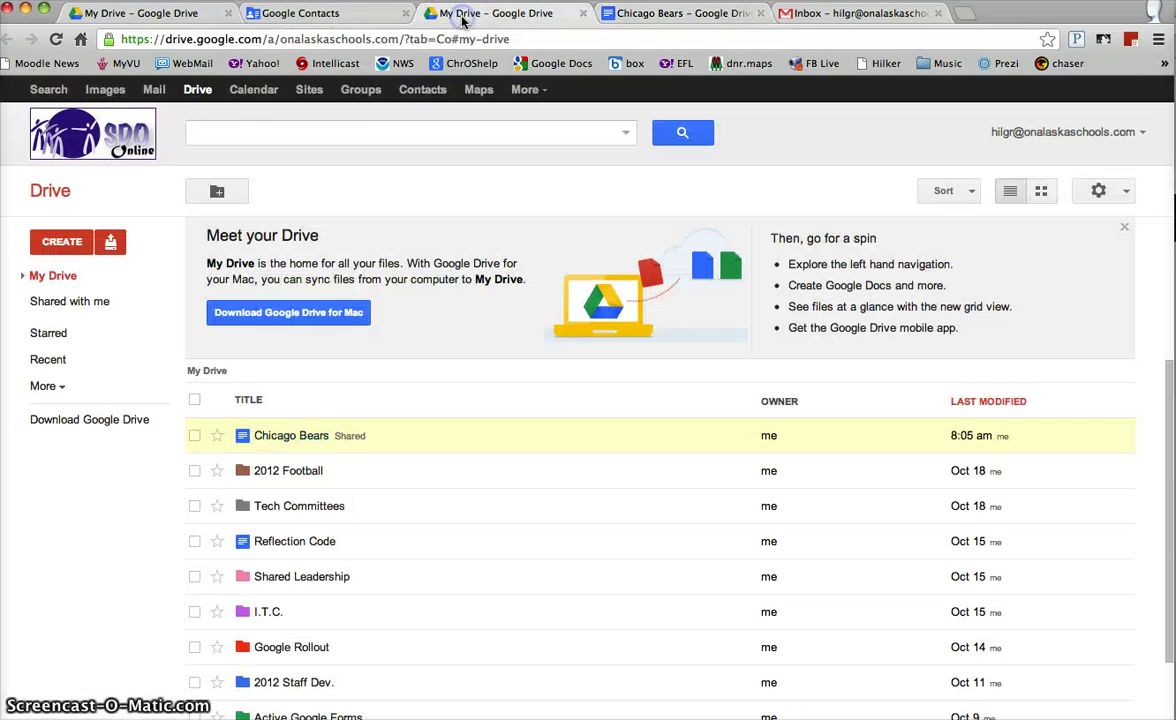
left_click(416, 93)
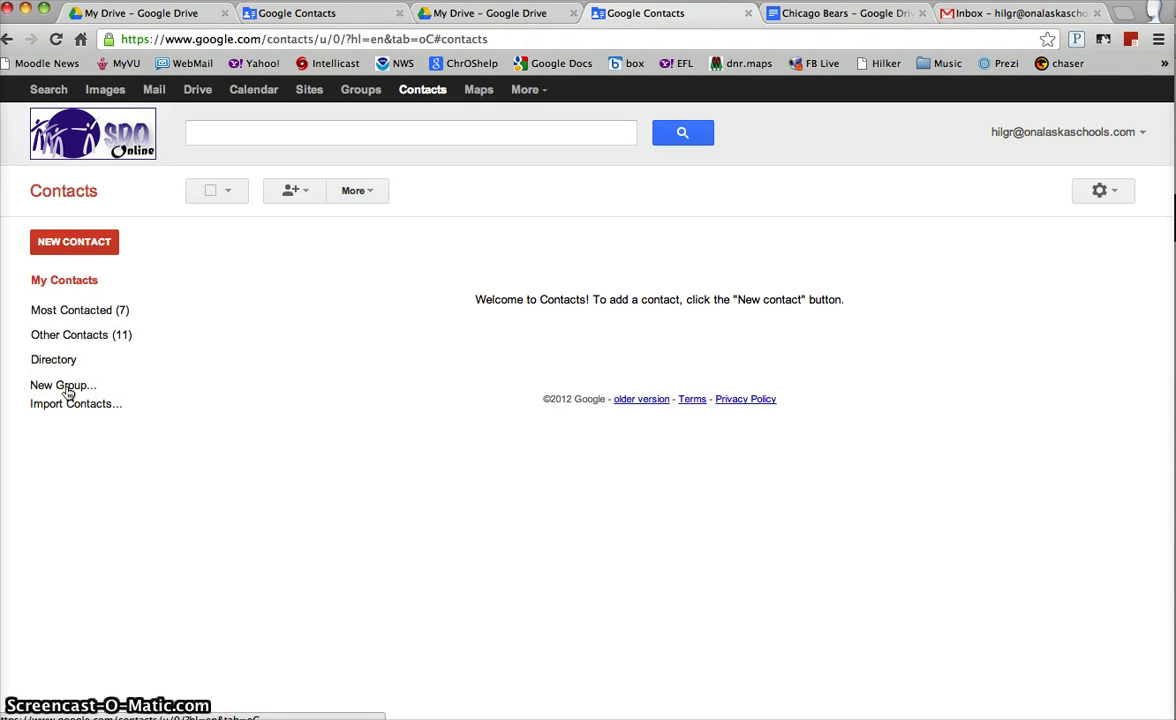
left_click(66, 388)
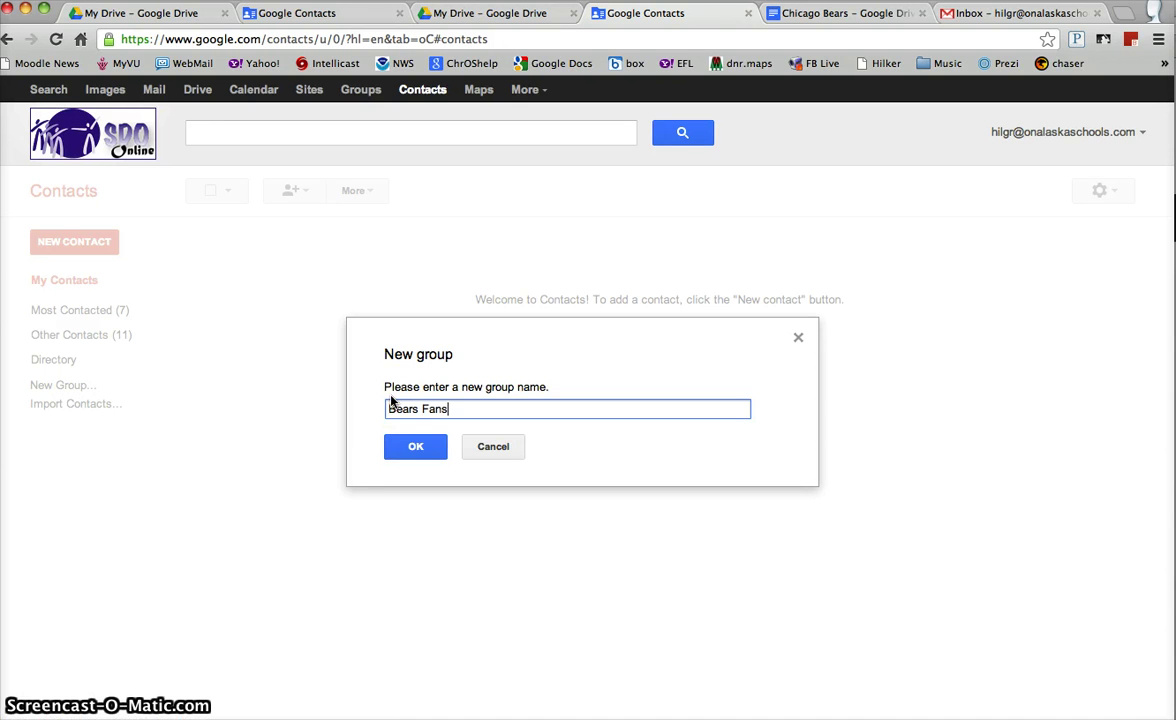
left_click(407, 446)
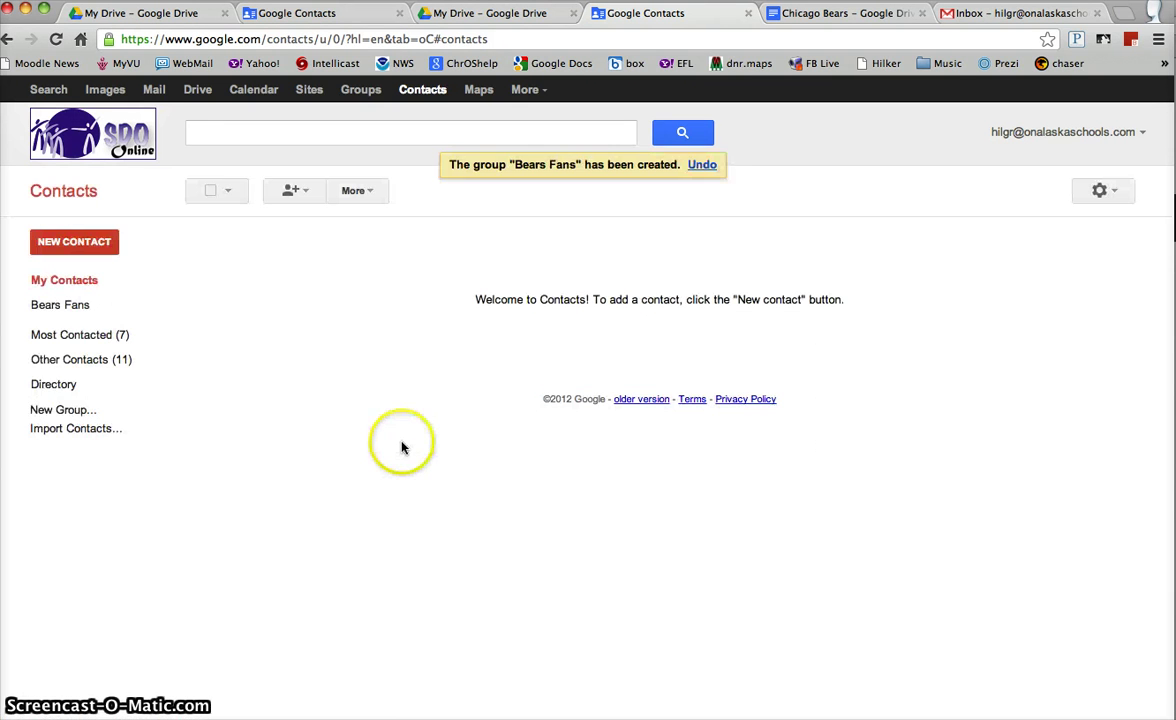
- Search the school directory for contacts matching 'ke' (kevin)
left_click(43, 389)
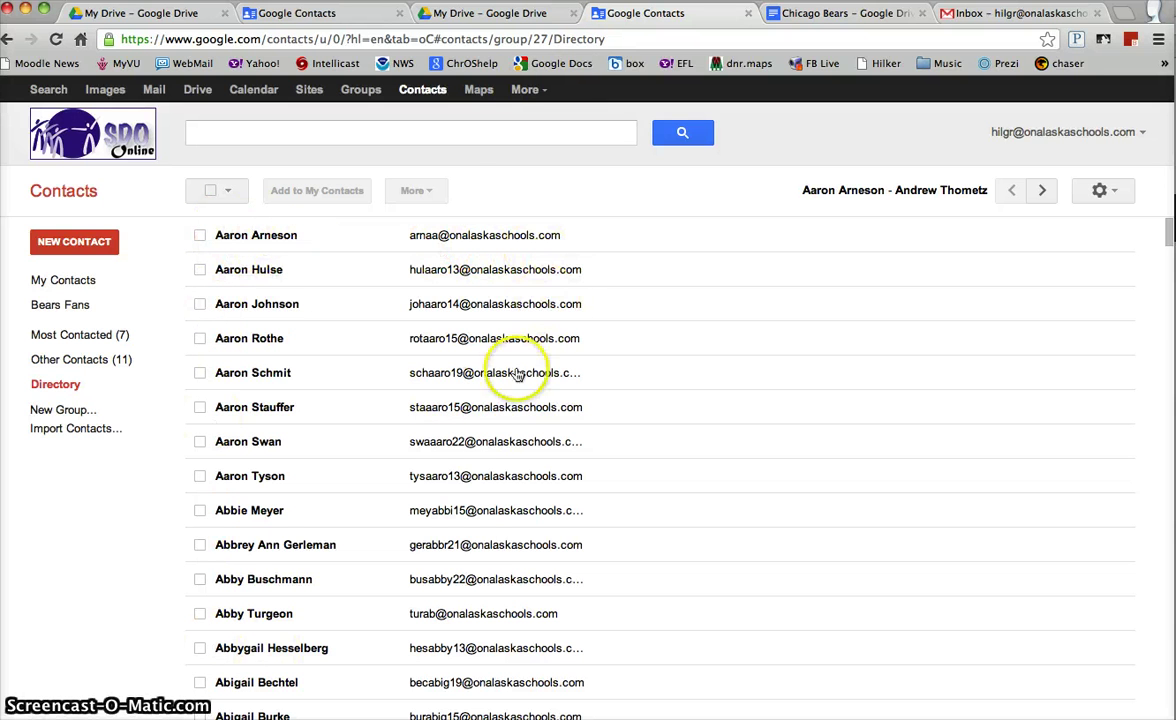
left_click(221, 131)
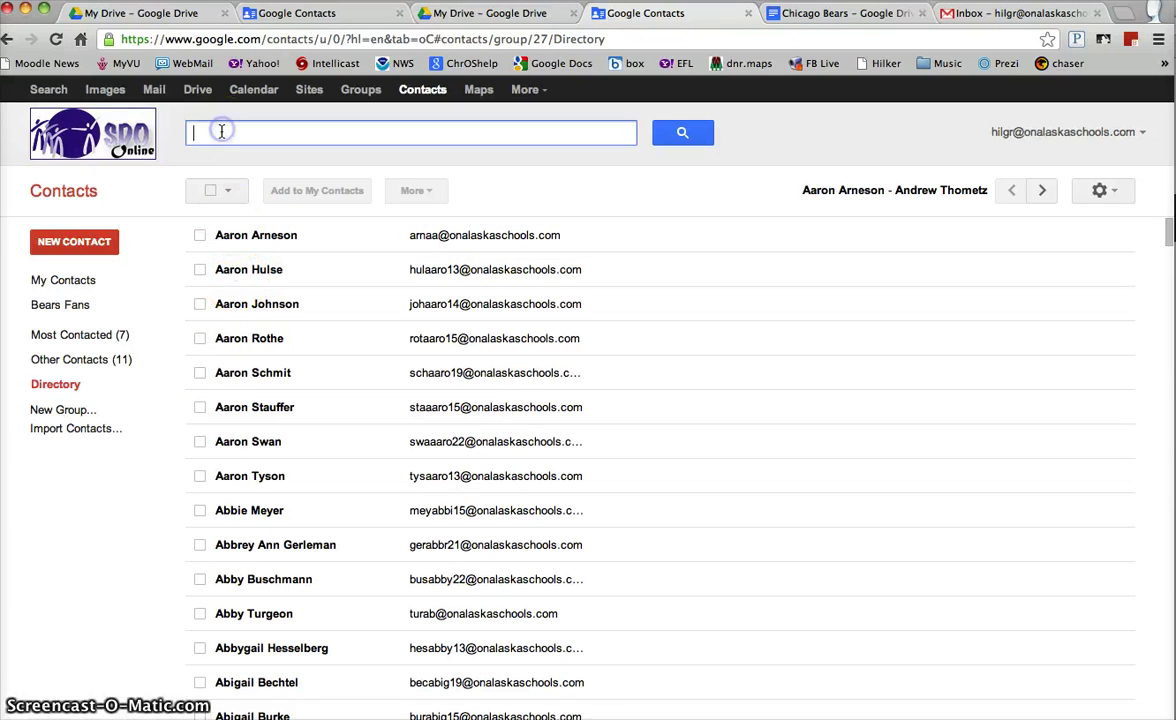
scroll(228, 297, "down", 10)
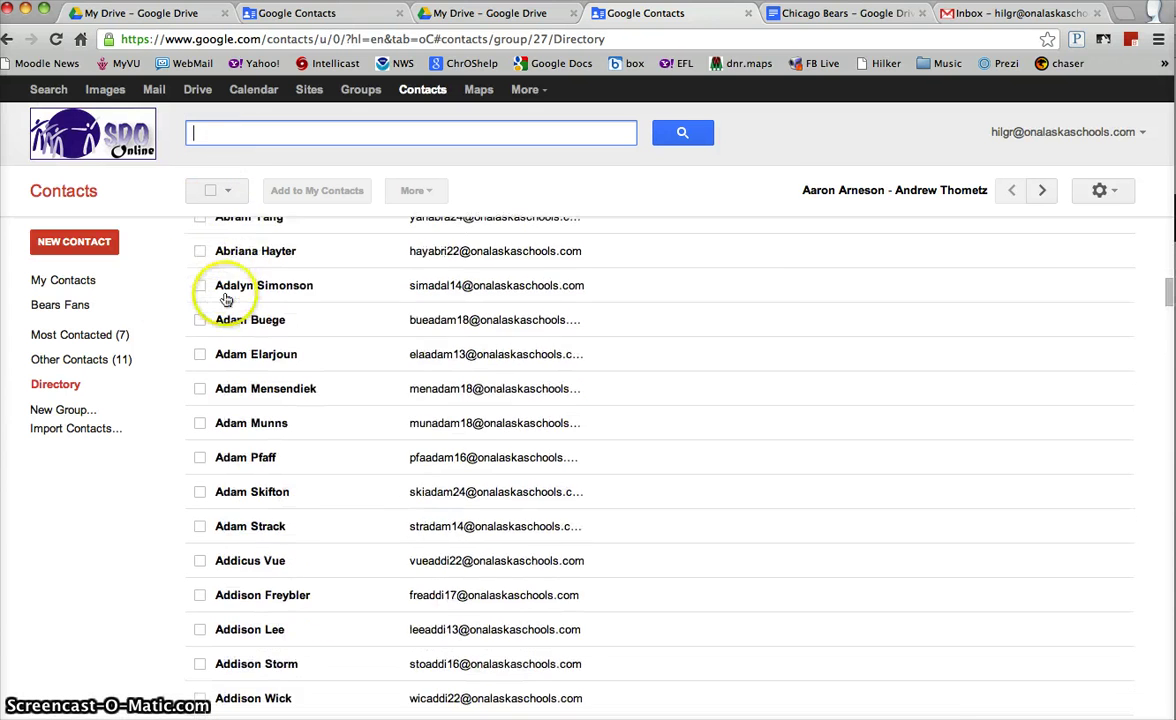
scroll(228, 297, "up", 10)
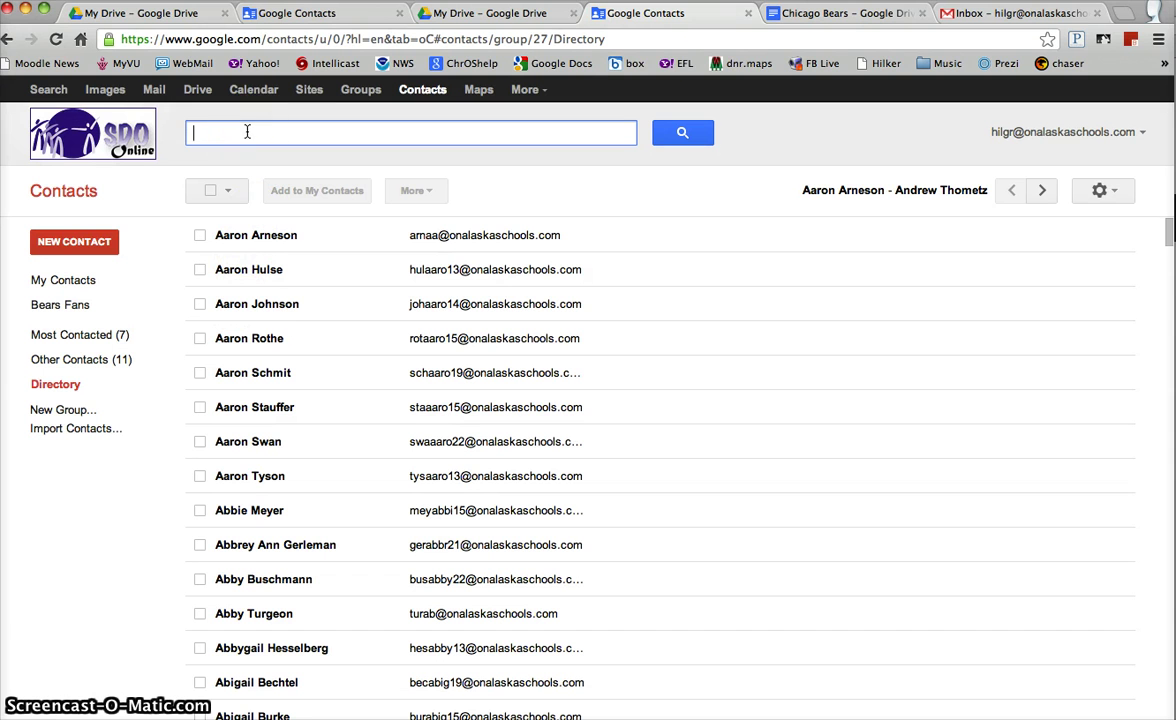
type("kevin")
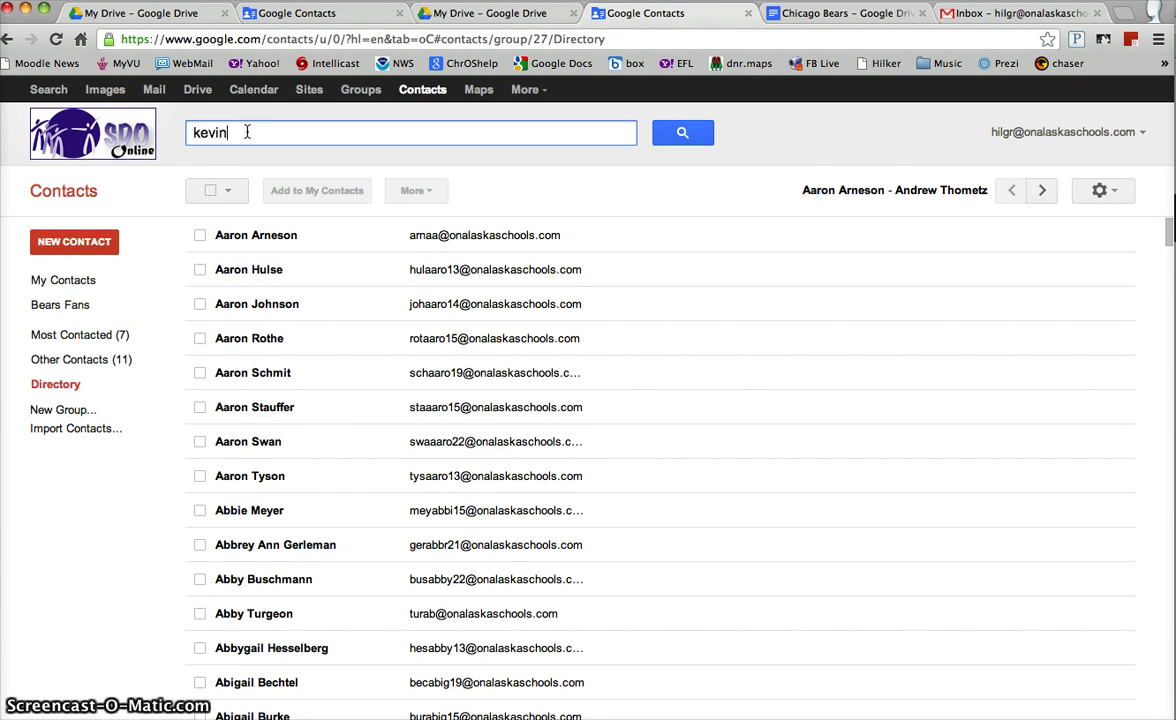
left_click(683, 133)
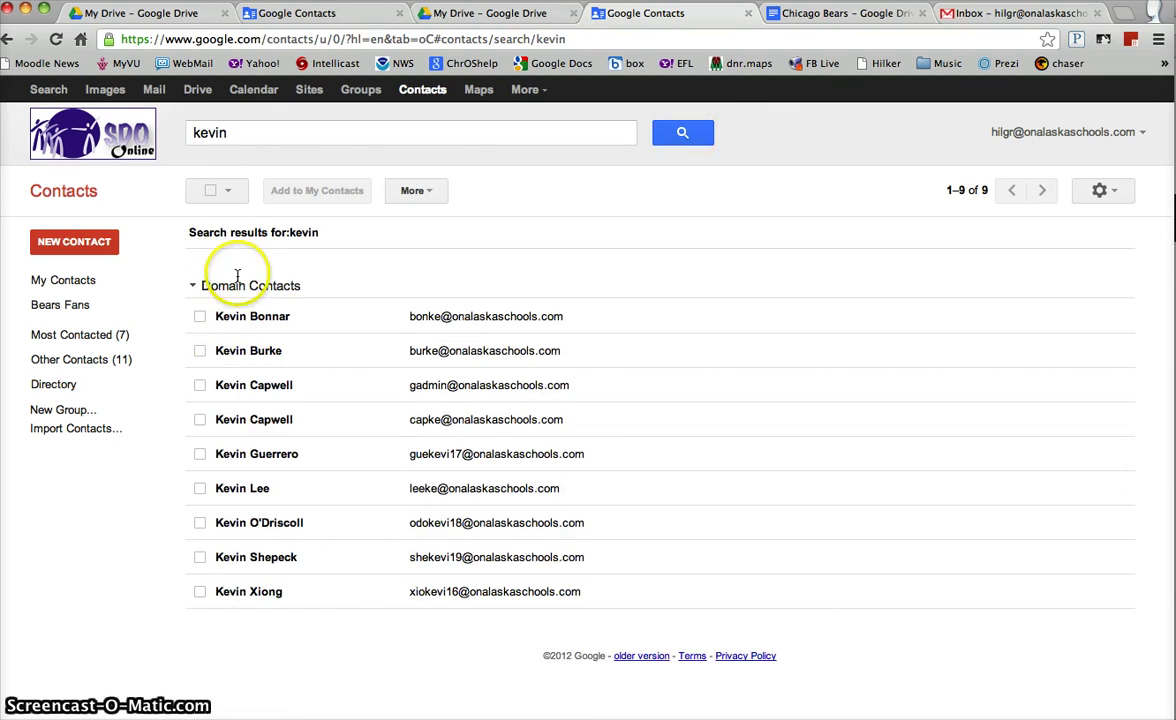
- Add the first two search results to the Bears Fans group
left_click(200, 317)
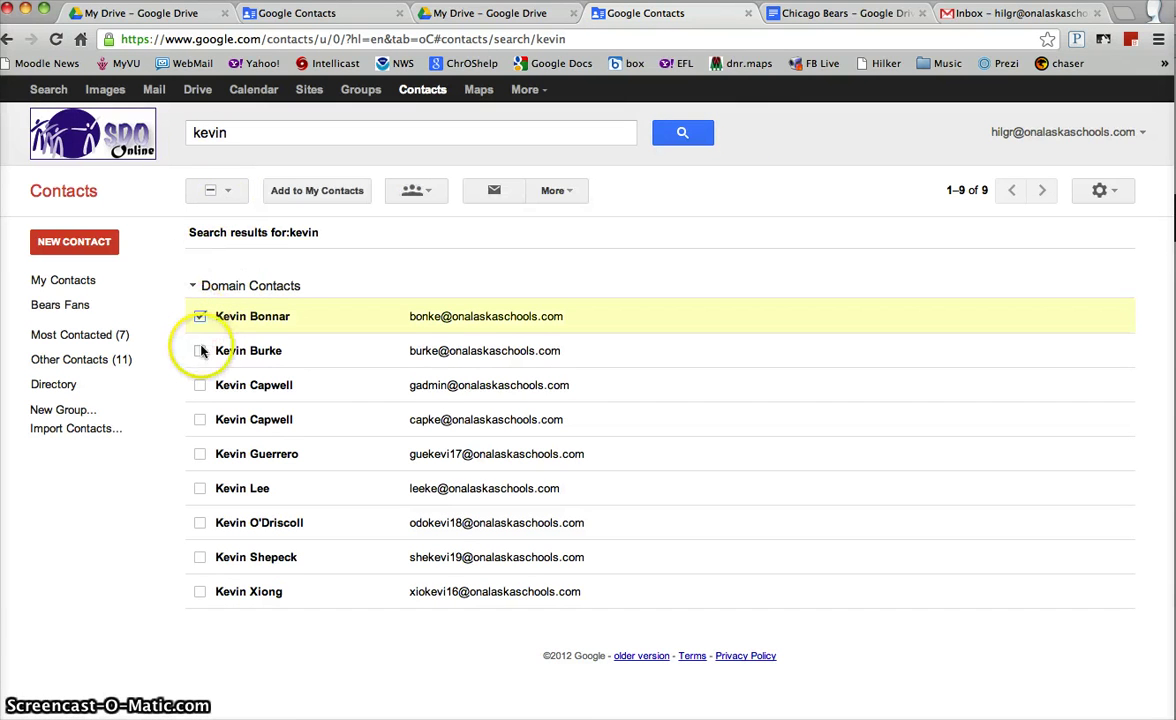
left_click(202, 352)
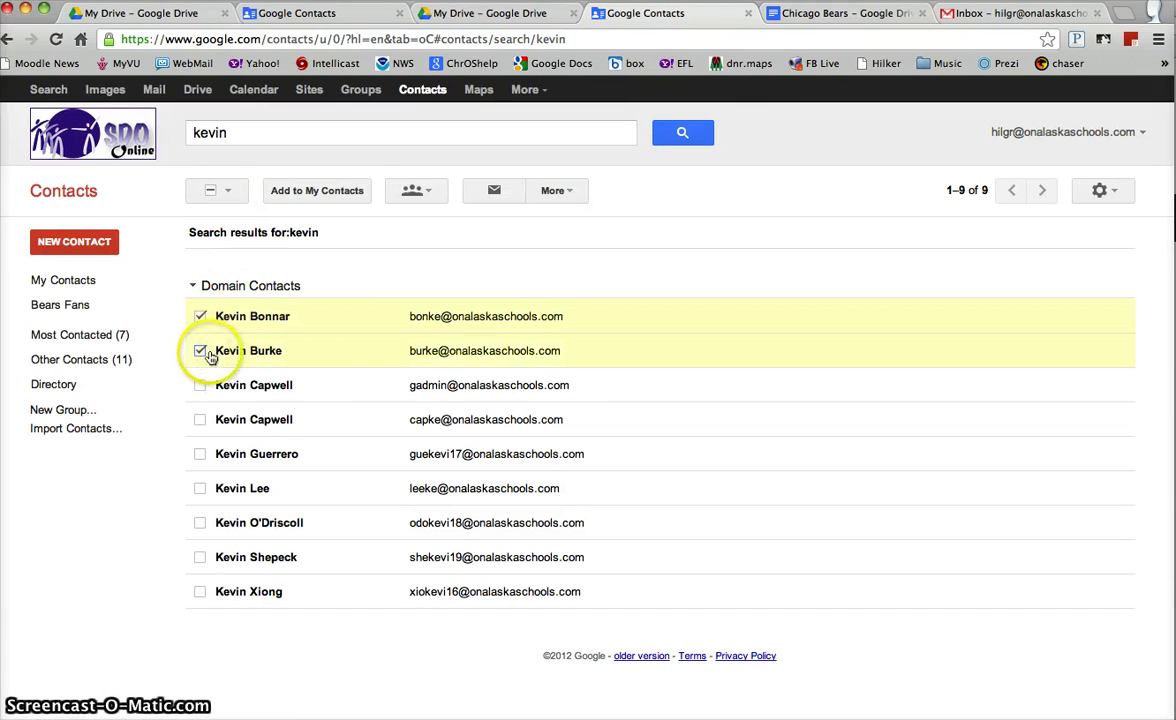
left_click(428, 191)
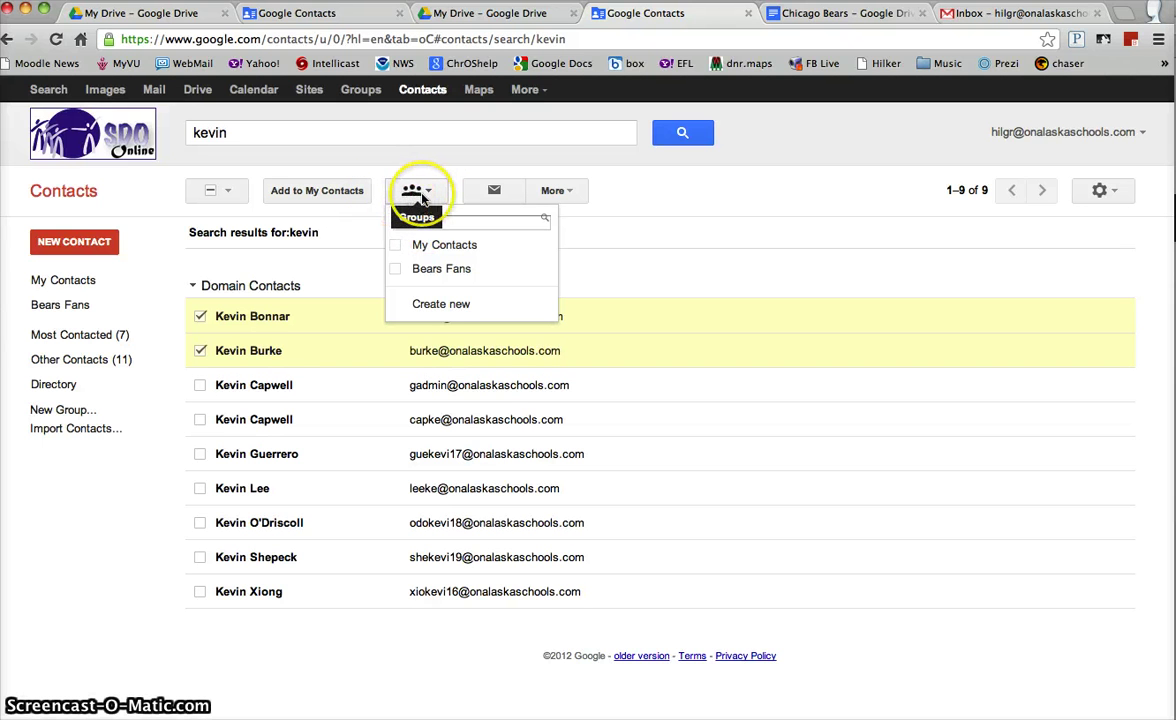
left_click(394, 271)
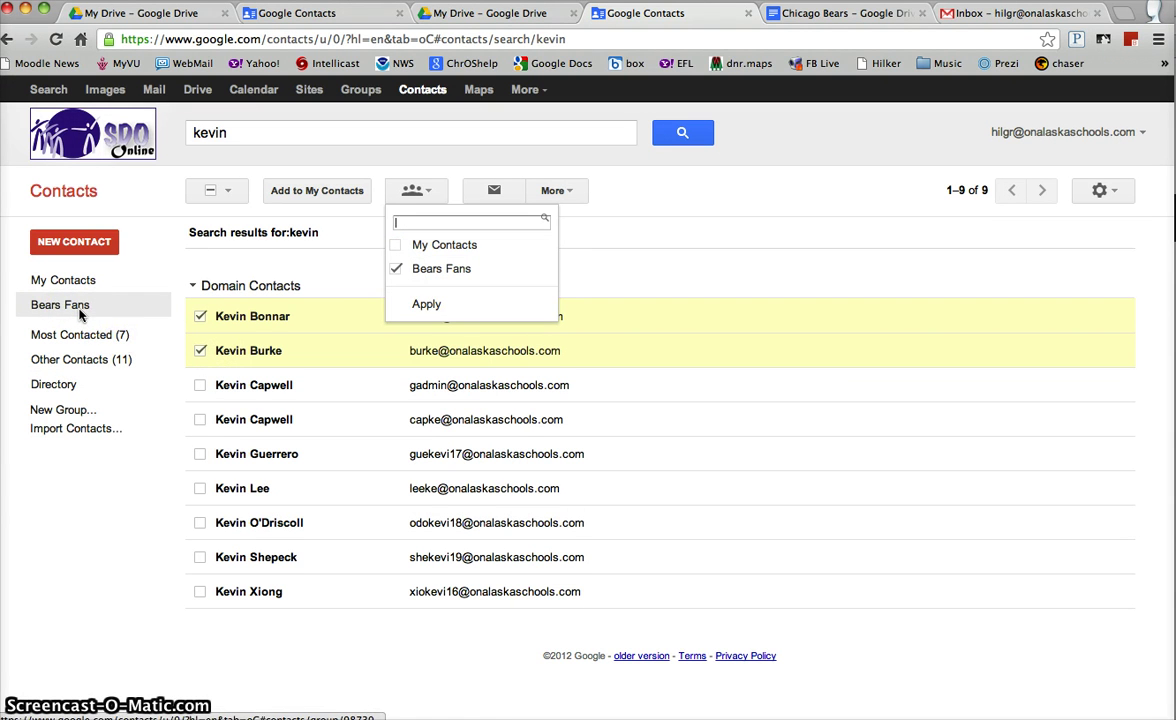
left_click(432, 301)
- Search the contacts for 'flee' and add that contact to Bears Fans
left_click_drag(236, 132, 189, 132)
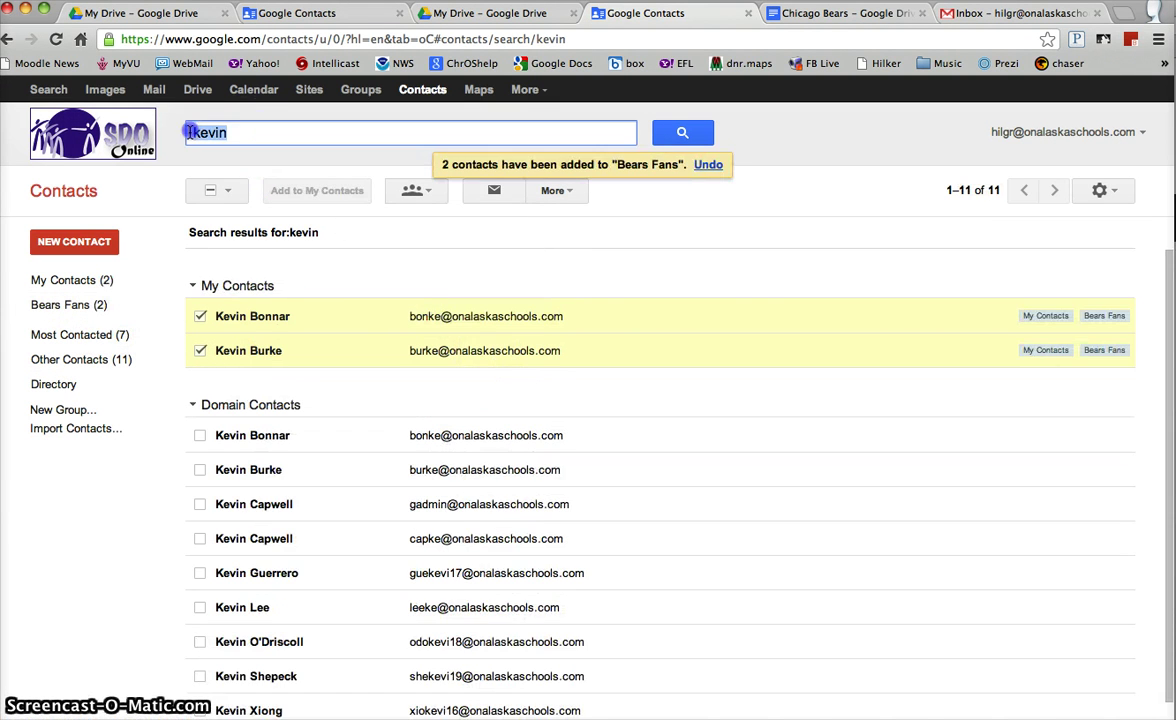
type("fl")
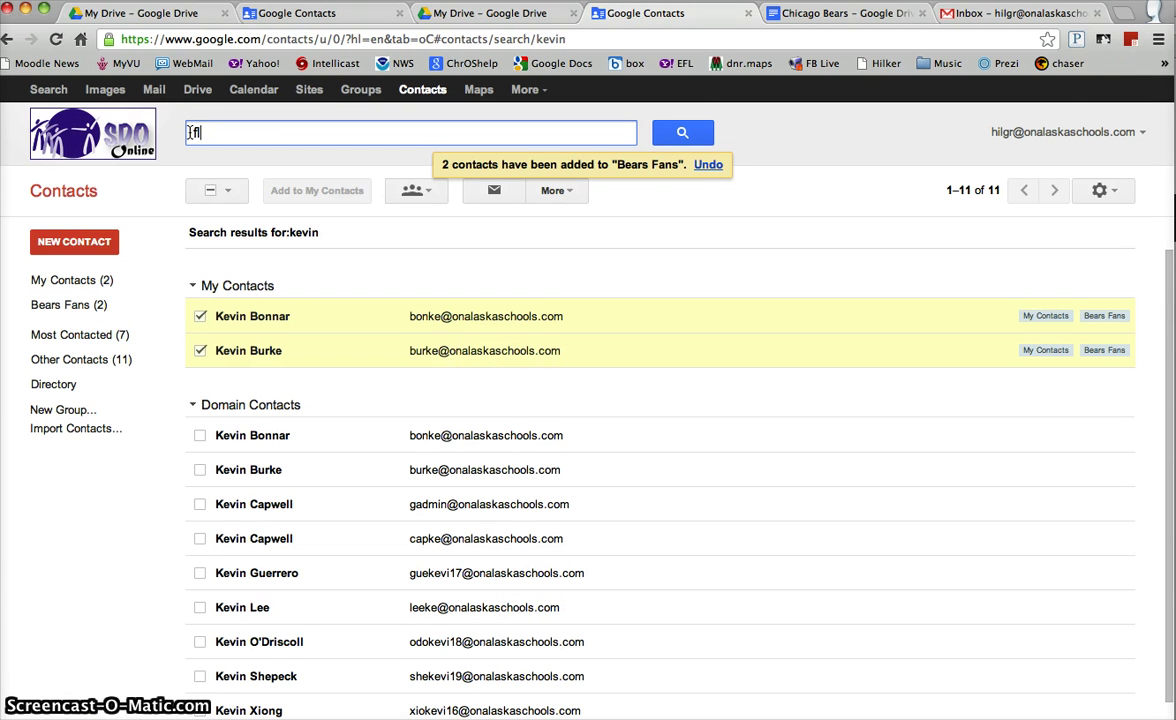
type("eege")
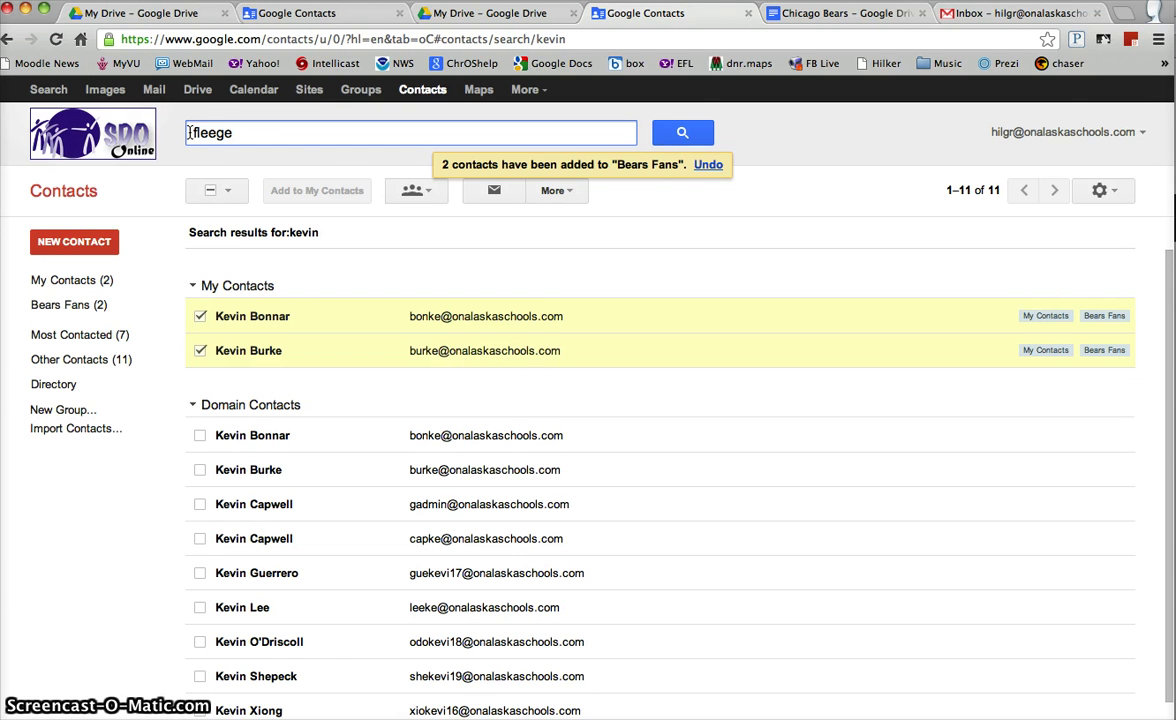
left_click(451, 127)
left_click(680, 136)
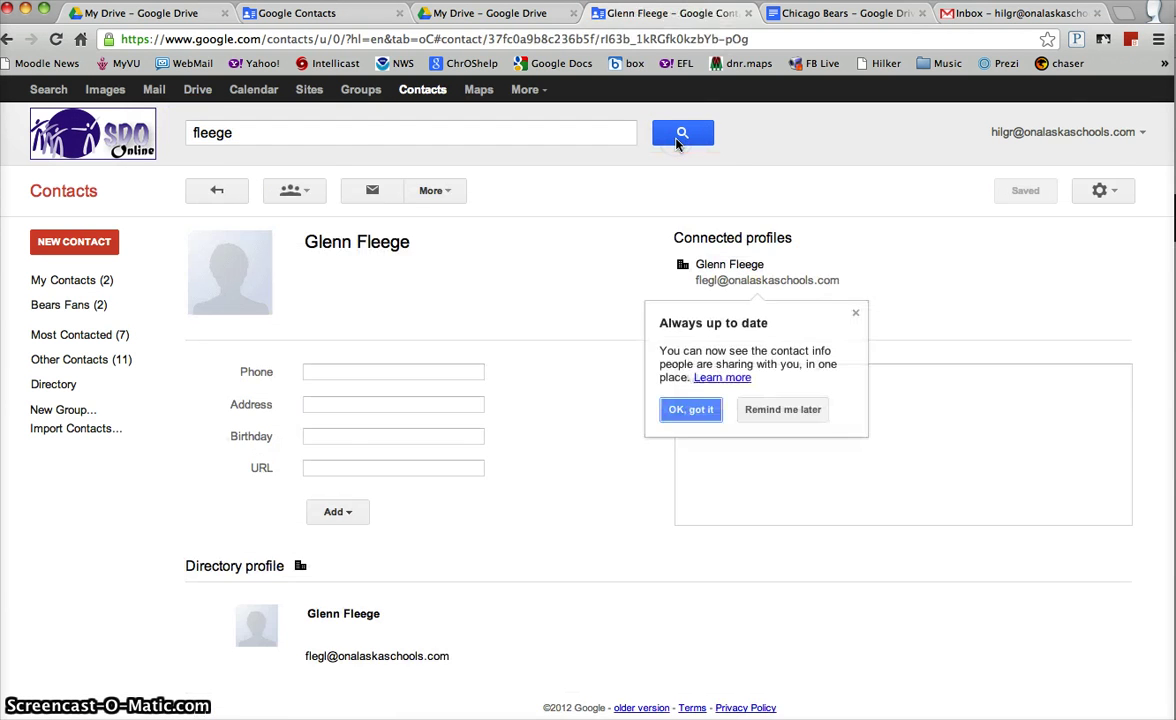
left_click(308, 191)
left_click(275, 270)
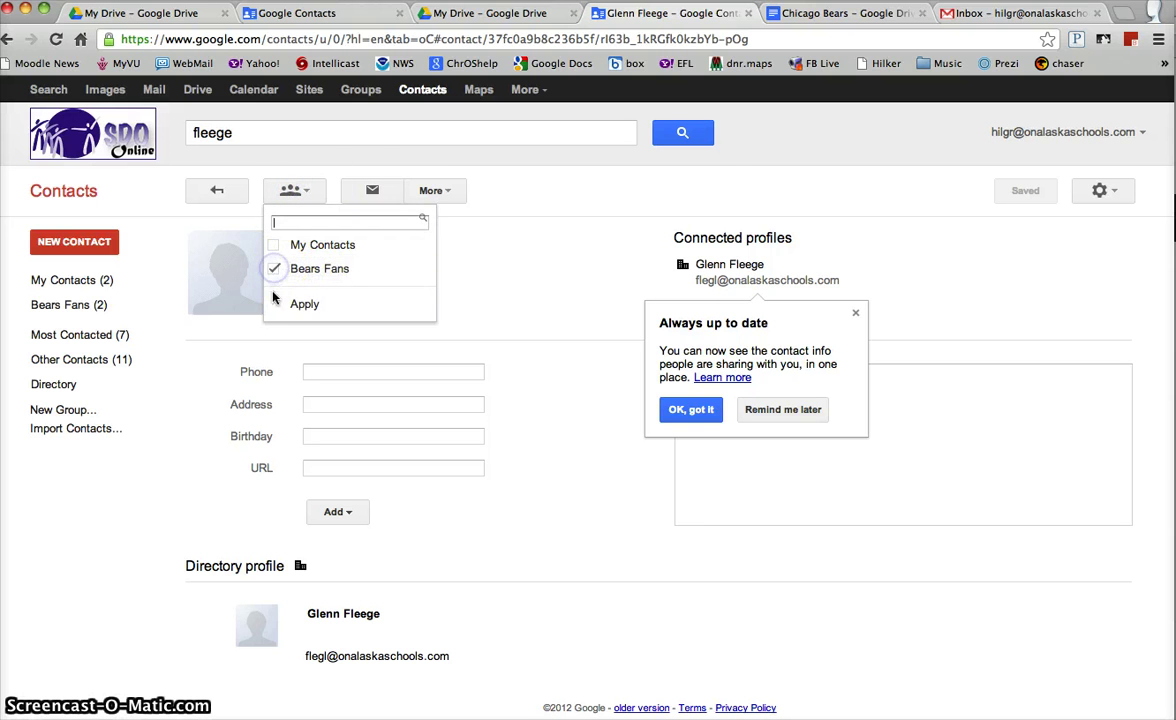
left_click(302, 302)
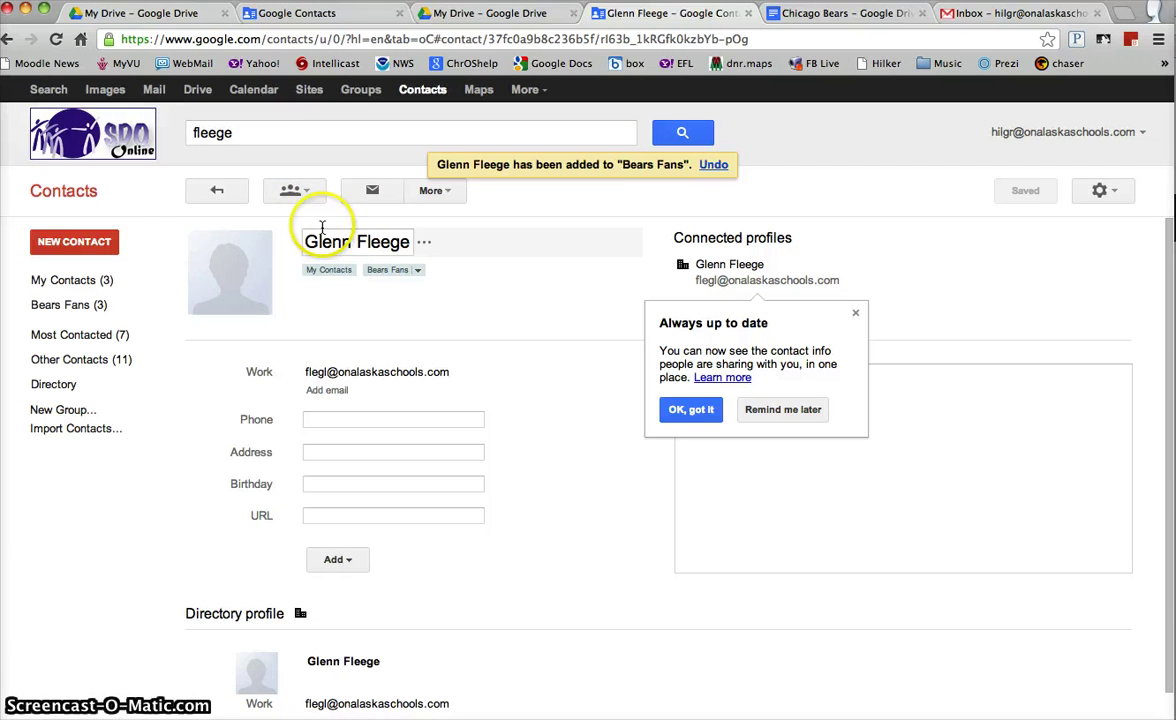
- Add one more searched contact to Bears Fans and display the group's four members
double_click(255, 133)
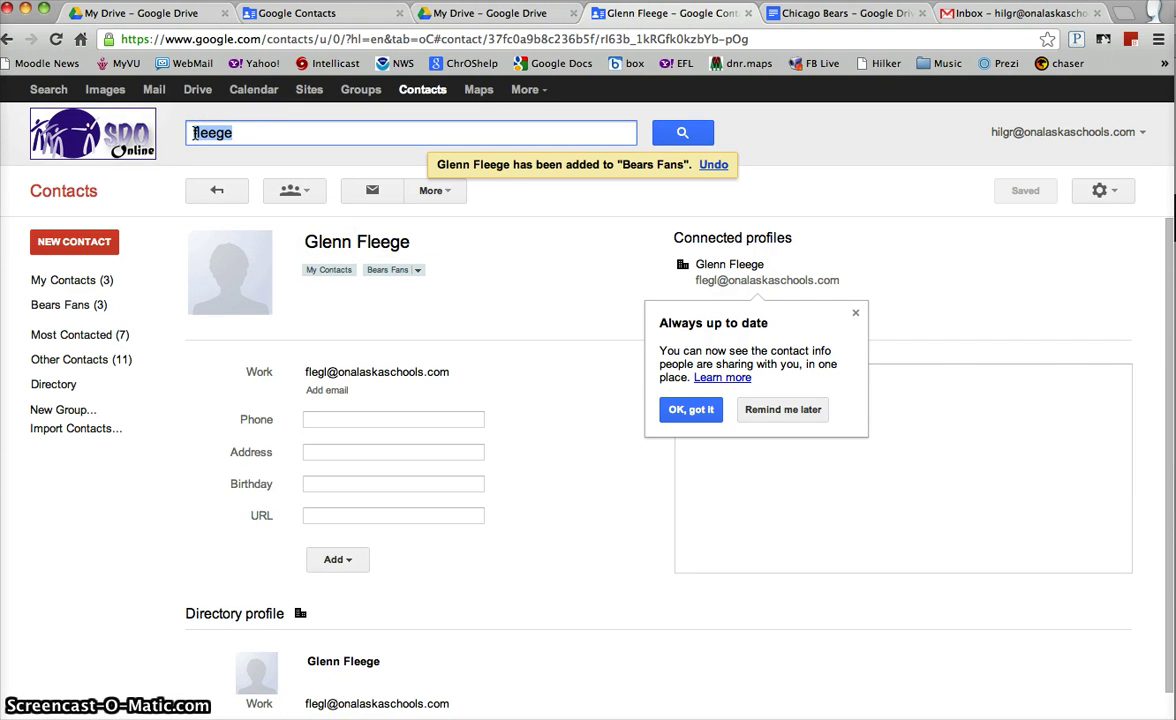
type("s")
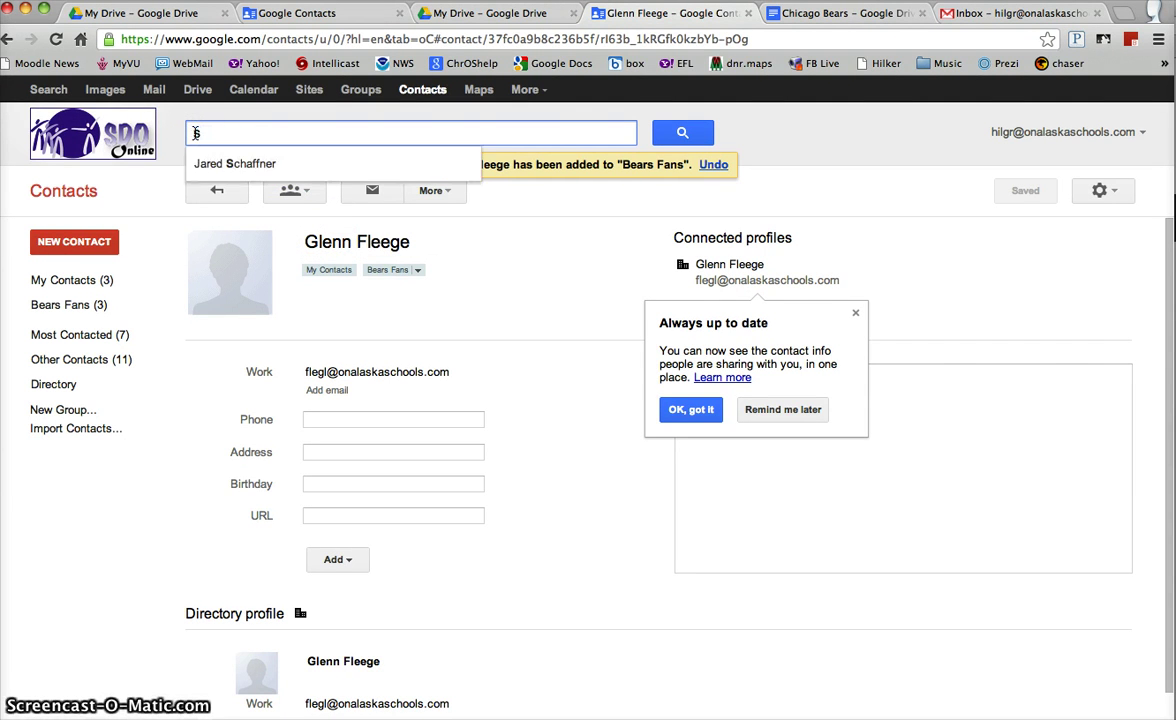
key("BackSpace")
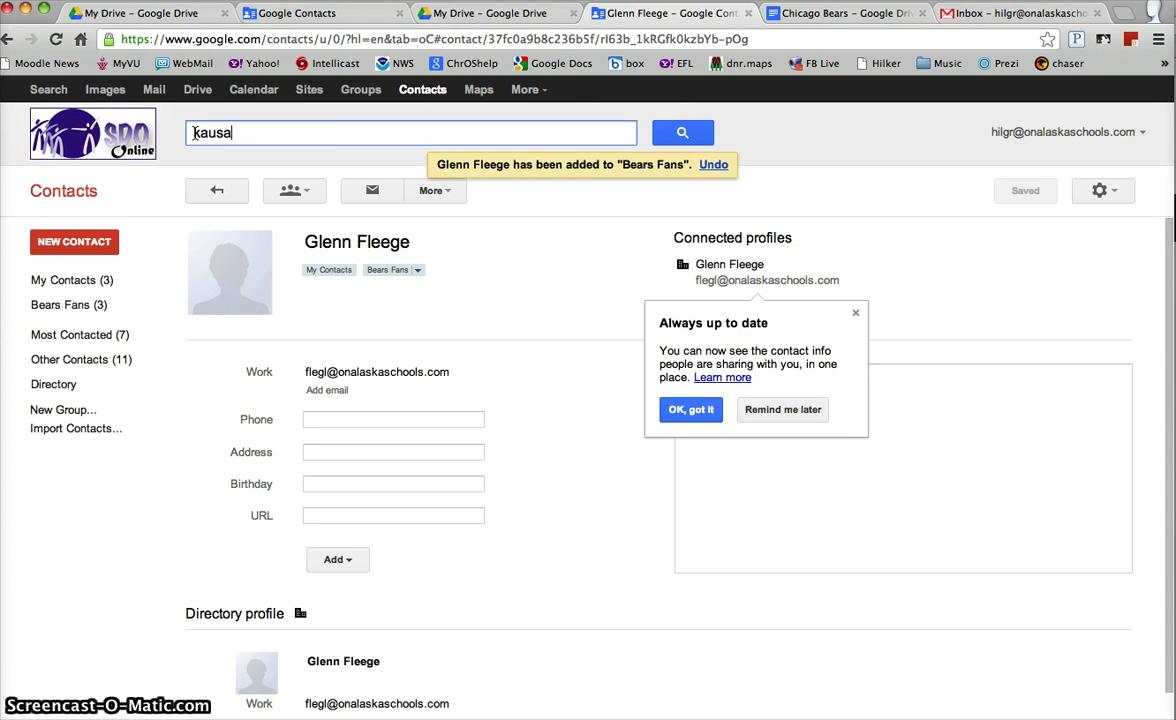
left_click(670, 135)
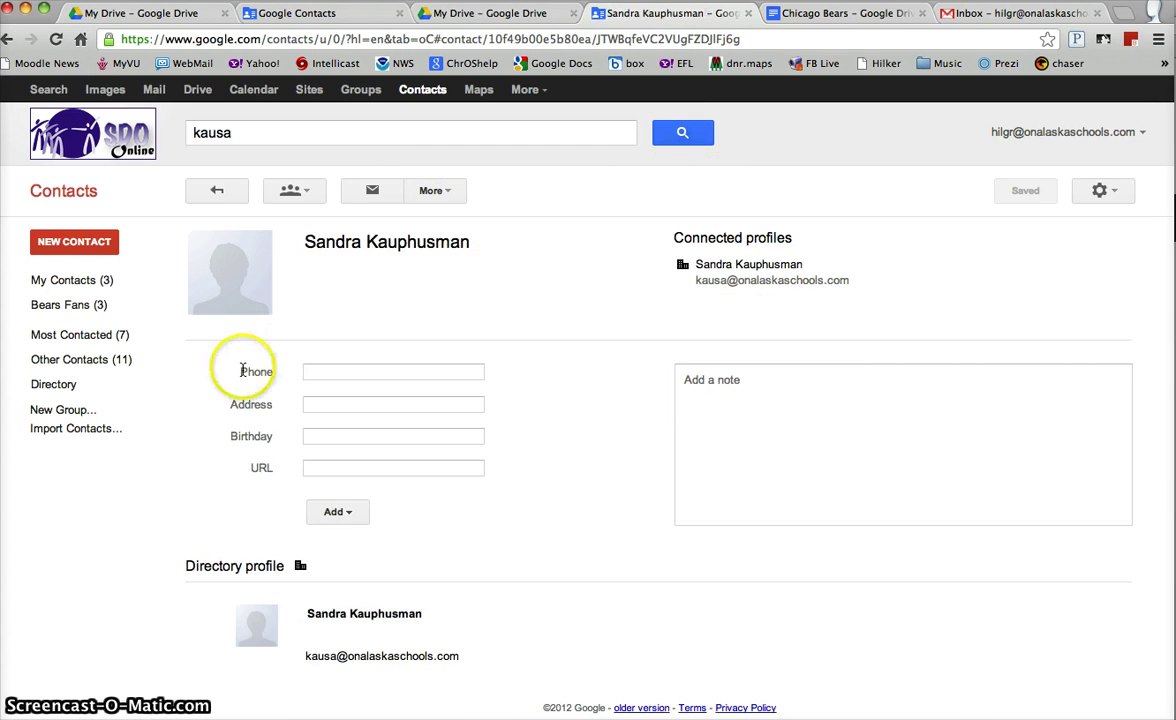
left_click(296, 189)
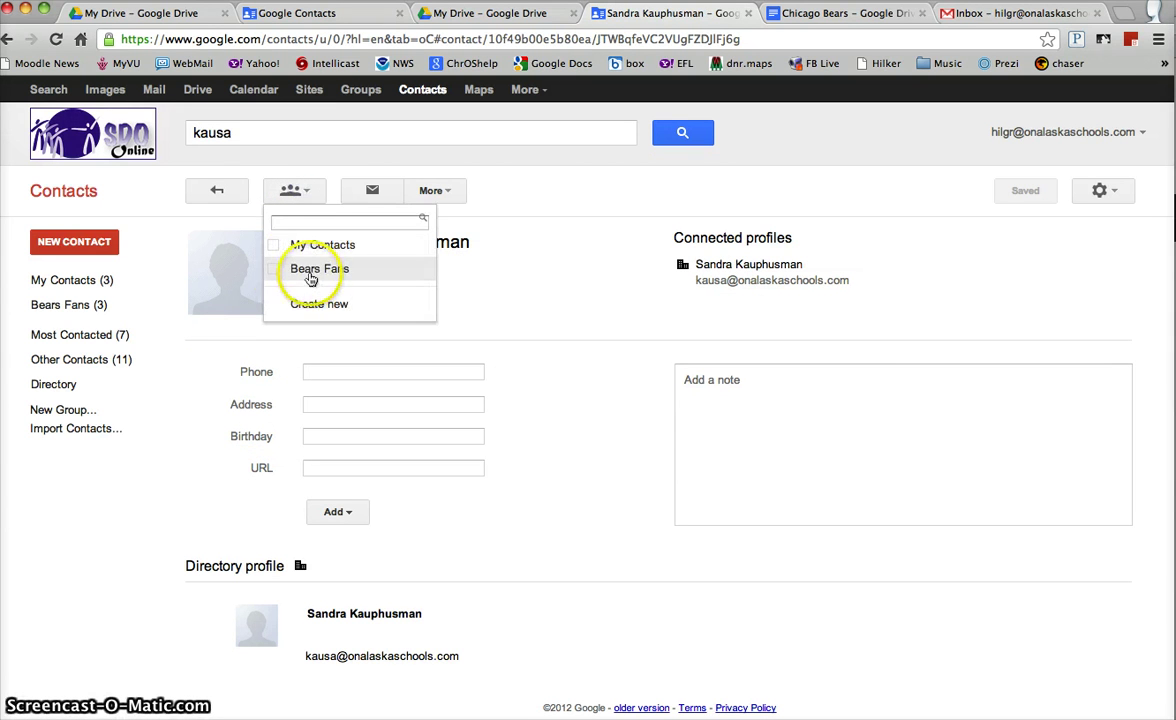
left_click(284, 275)
left_click(302, 306)
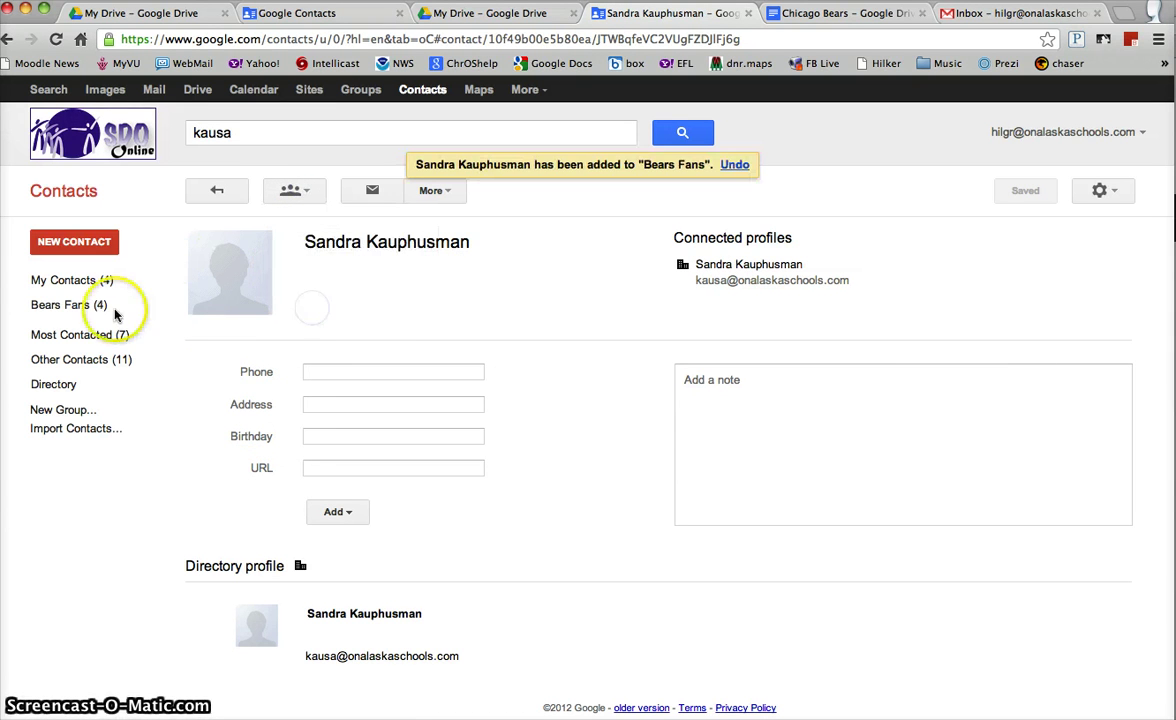
left_click(76, 308)
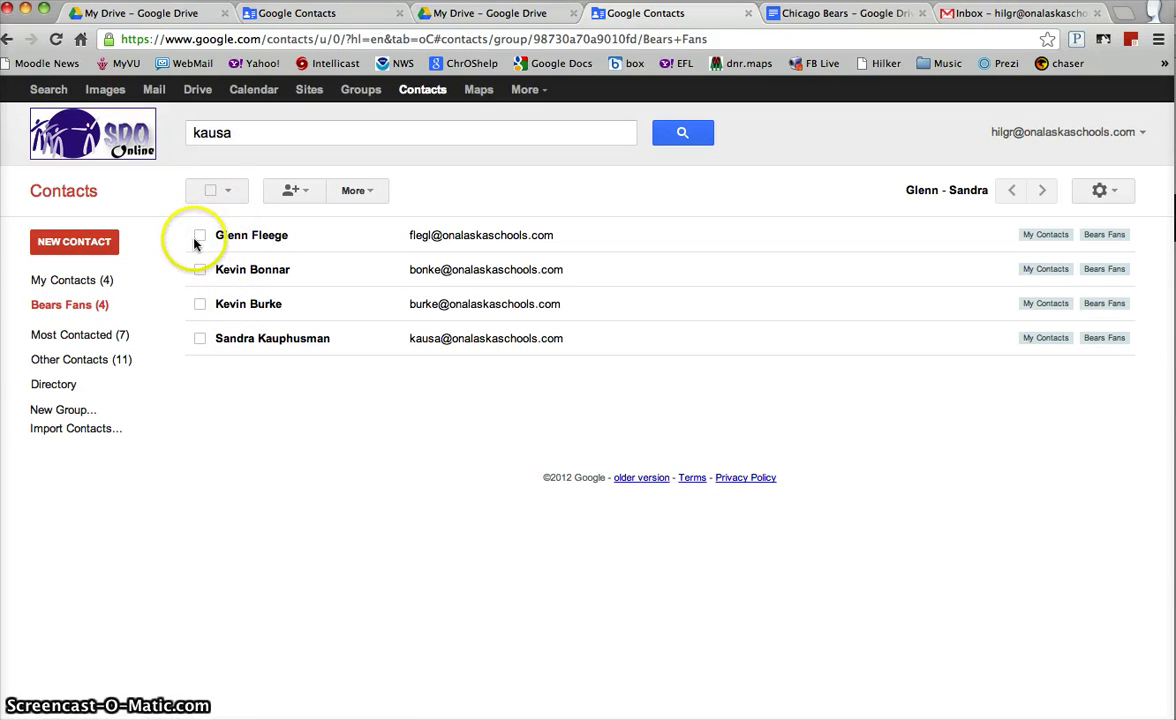
- Select all four Bears Fans members, open and discard an email draft, then return to the Chicago Bears doc
left_click(210, 191)
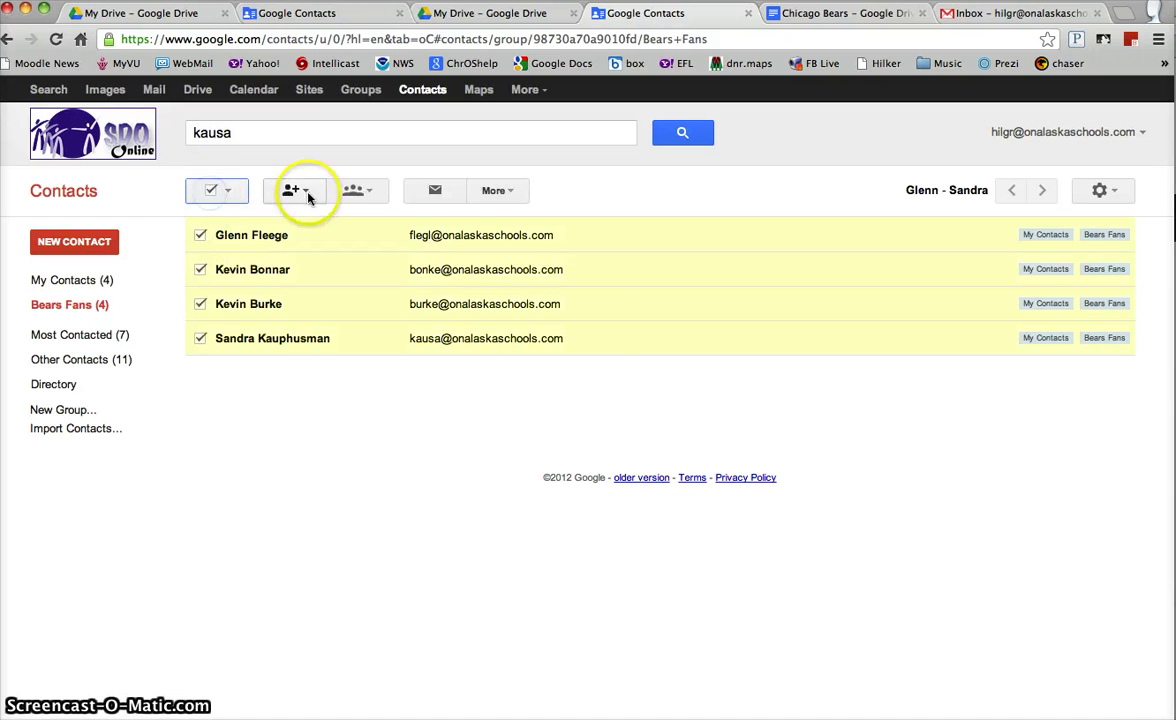
left_click(433, 190)
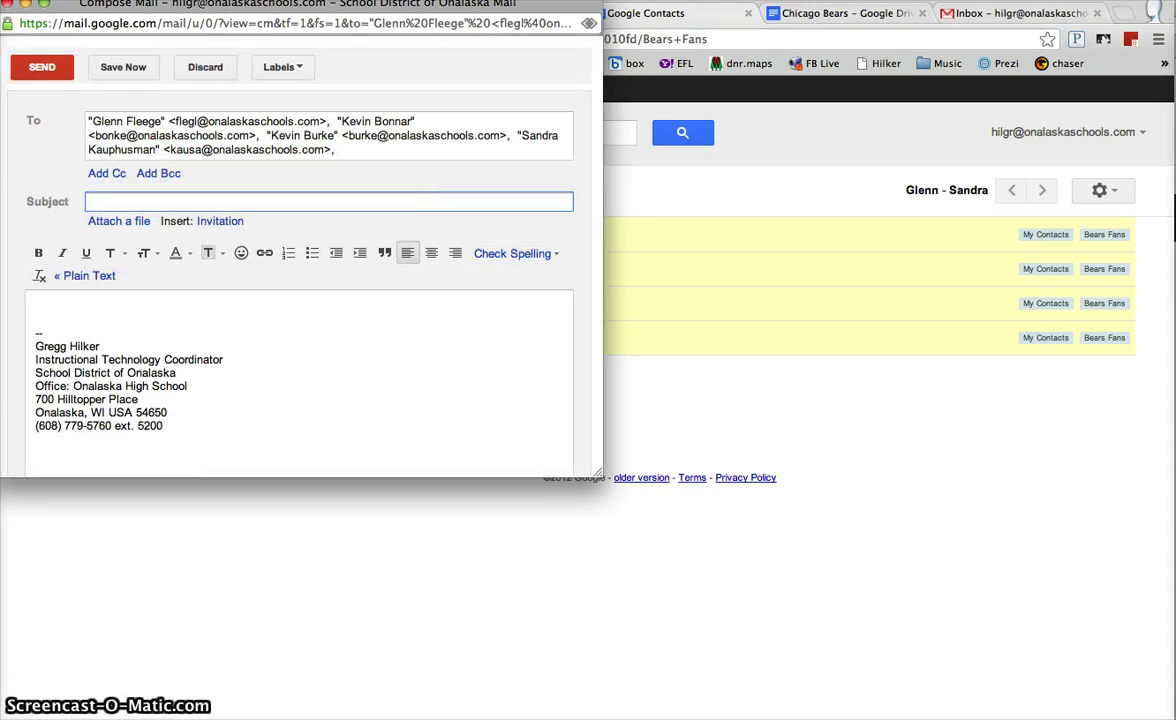
left_click_drag(325, 12, 457, 45)
left_click(140, 35)
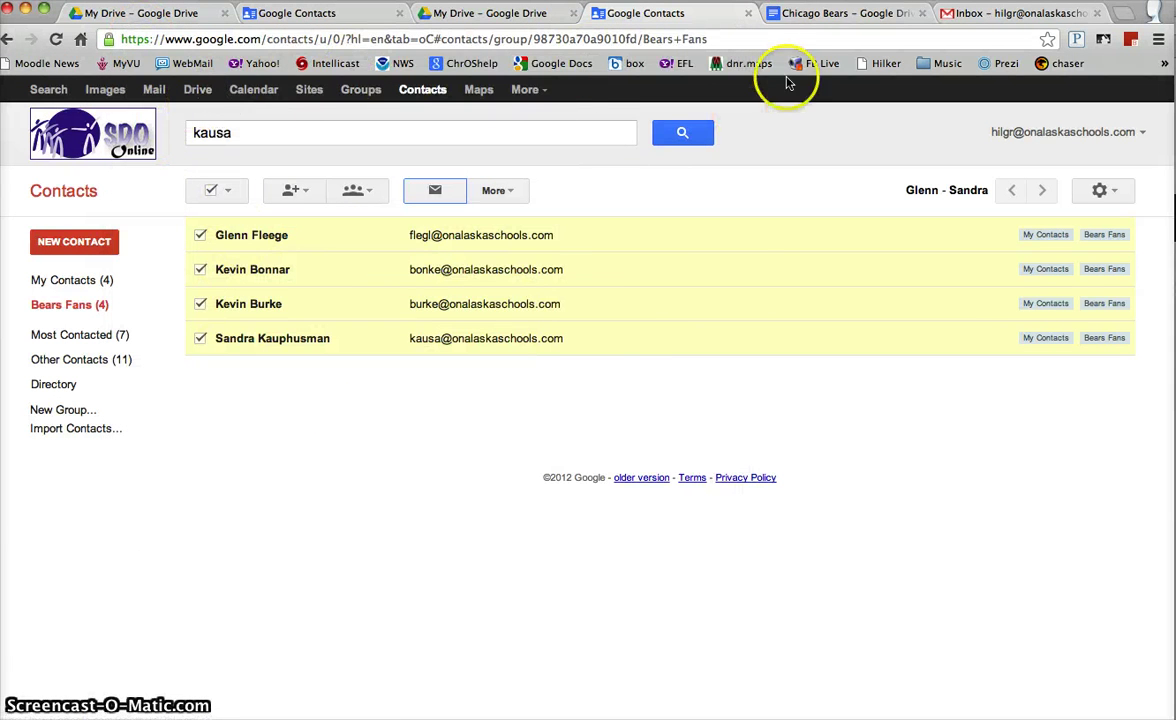
left_click(820, 15)
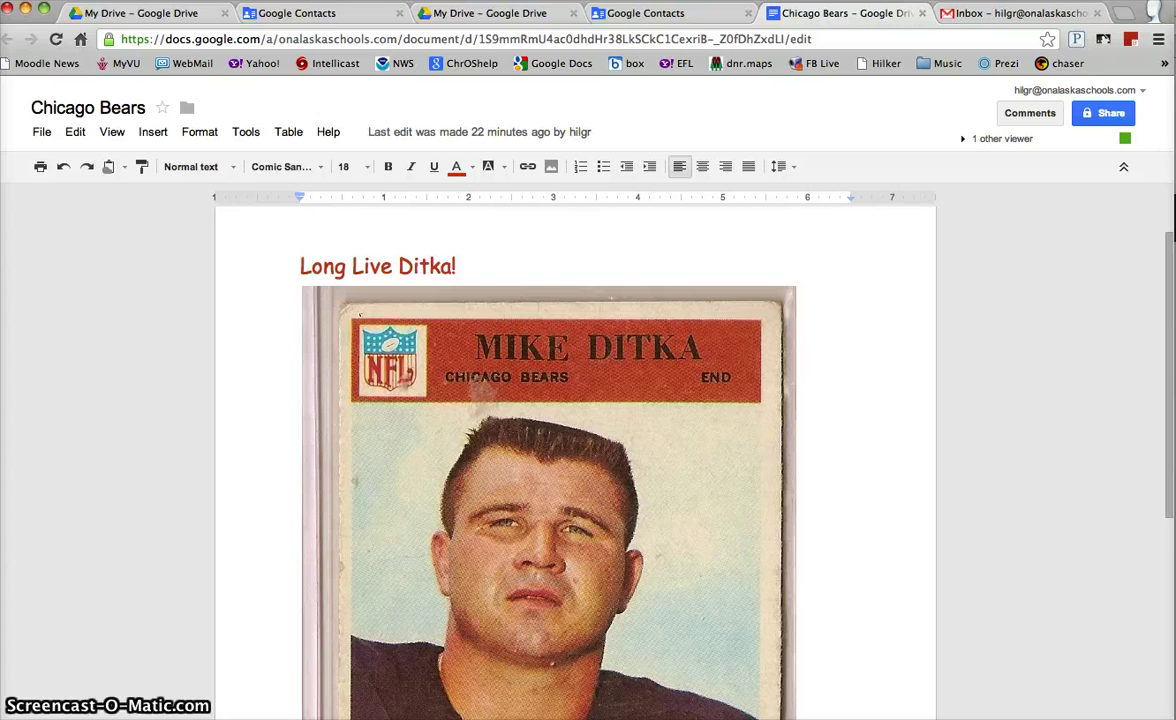
- In Share, pick all four addresses from the Bears Fans (4) contact group as new editors
left_click(1103, 114)
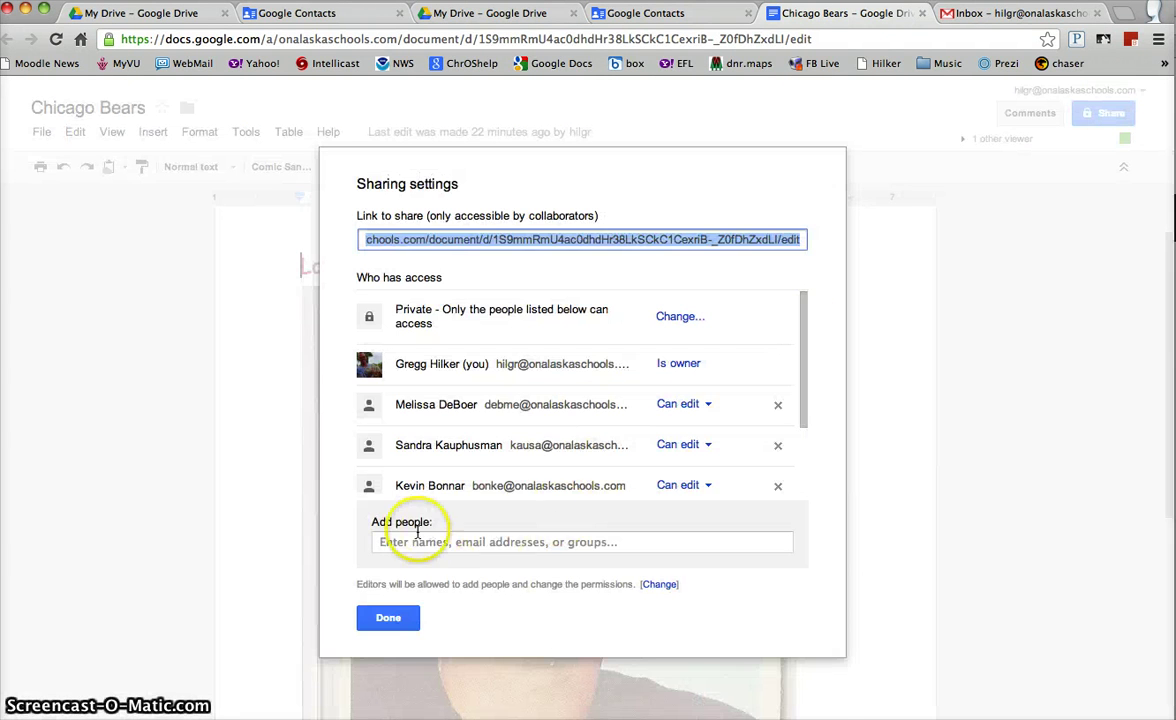
left_click(415, 541)
left_click(505, 522)
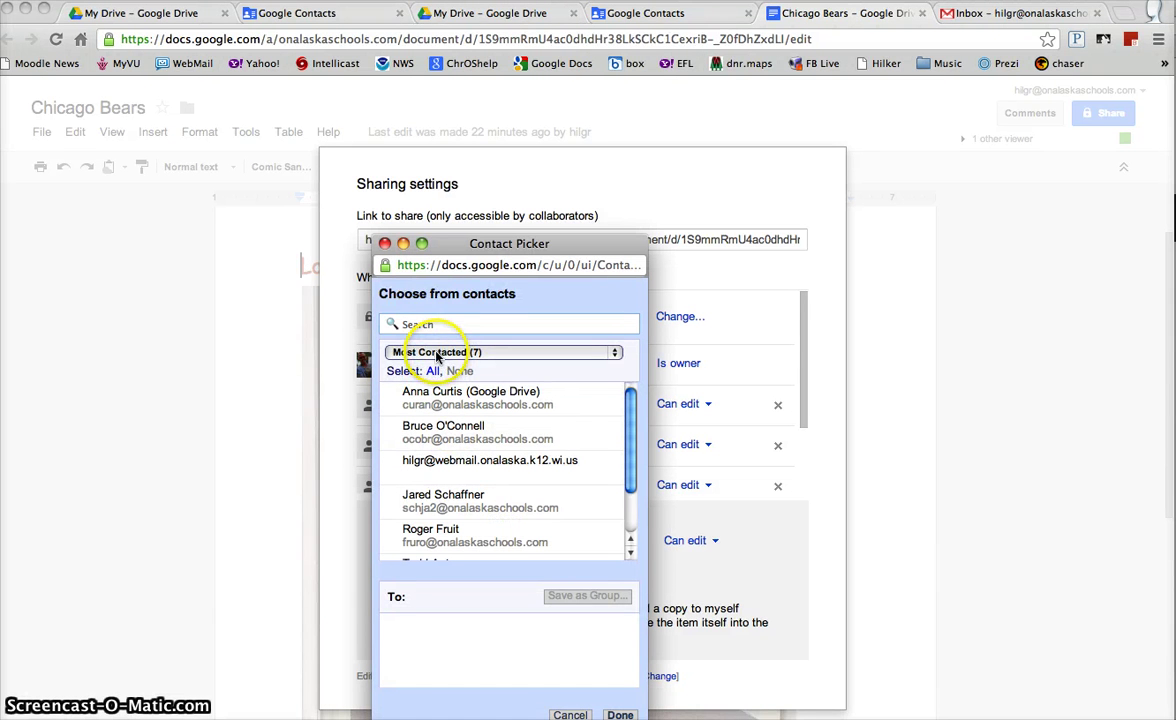
left_click(436, 355)
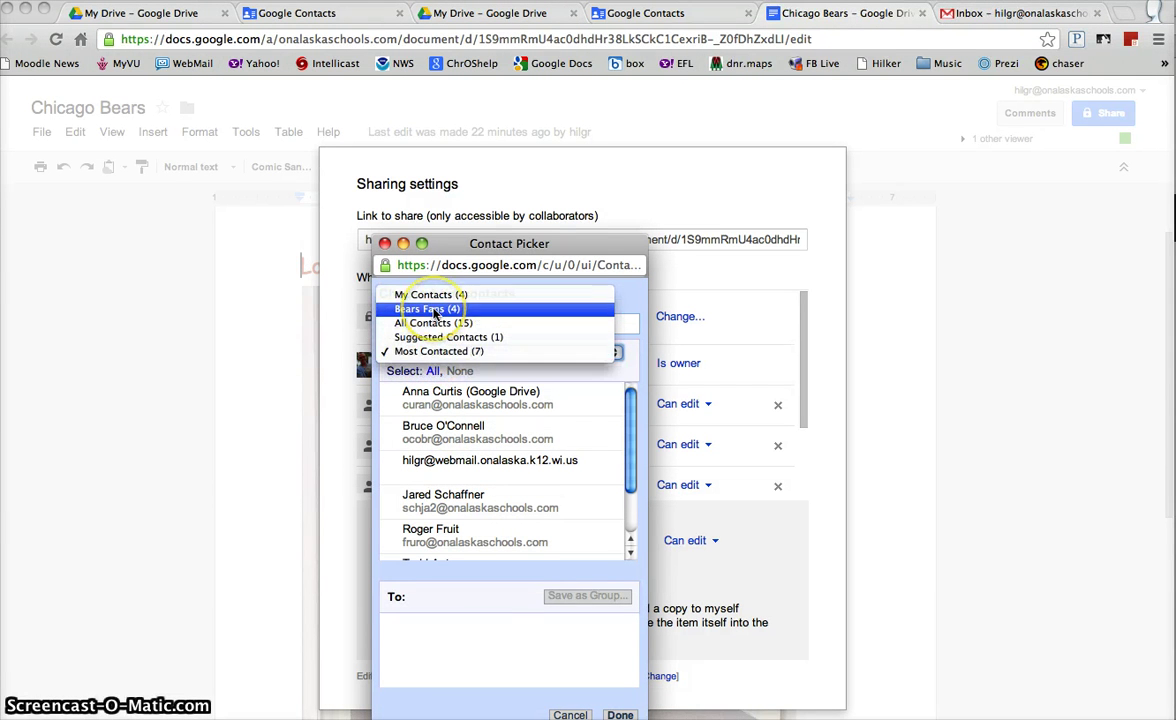
left_click(434, 310)
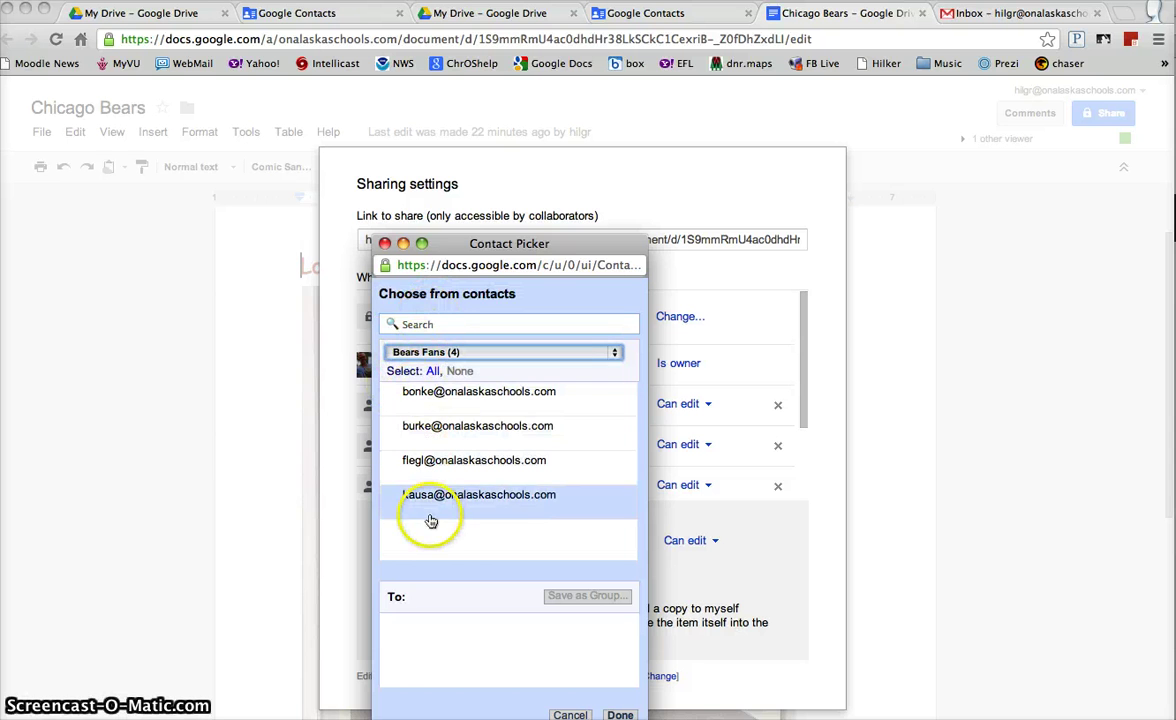
left_click(432, 372)
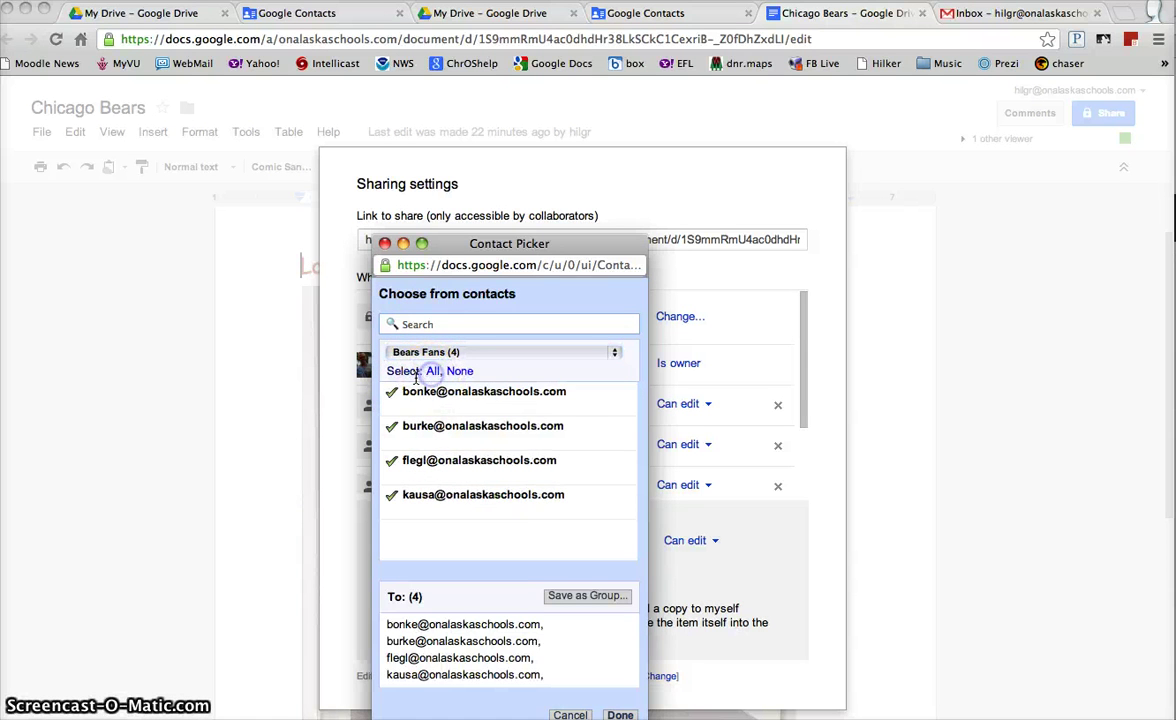
left_click(620, 715)
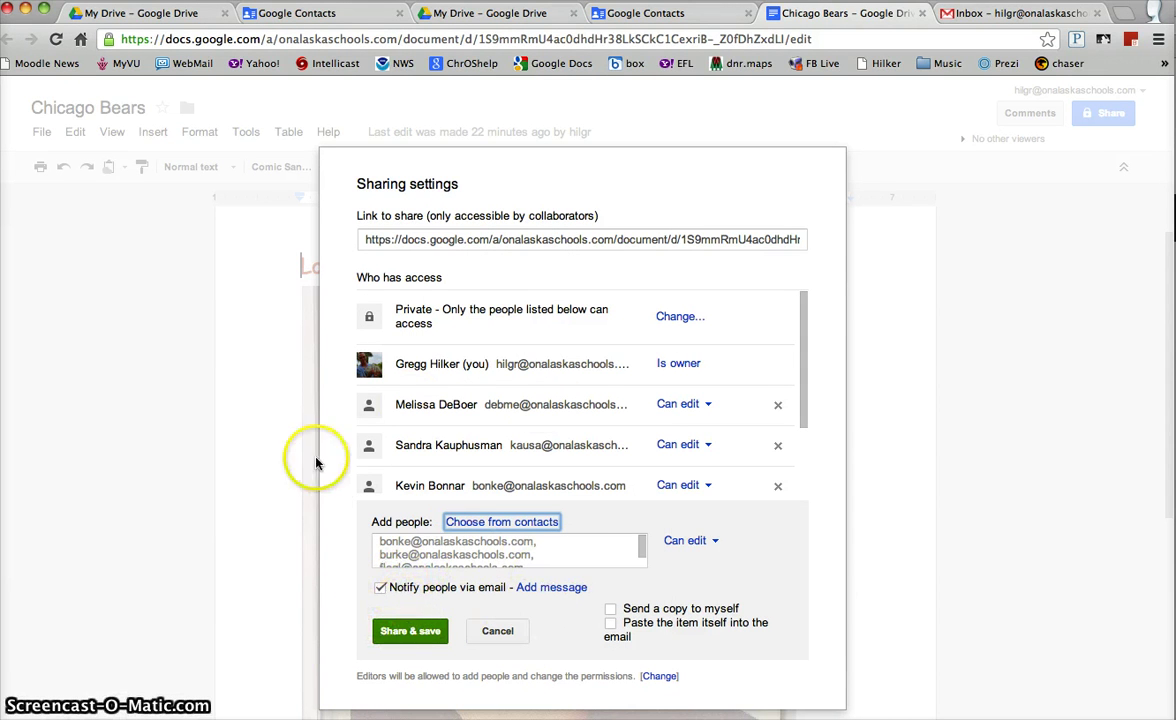
- Save sharing with the four Bears Fans, close the settings, and scroll through the document
left_click(487, 631)
left_click(388, 620)
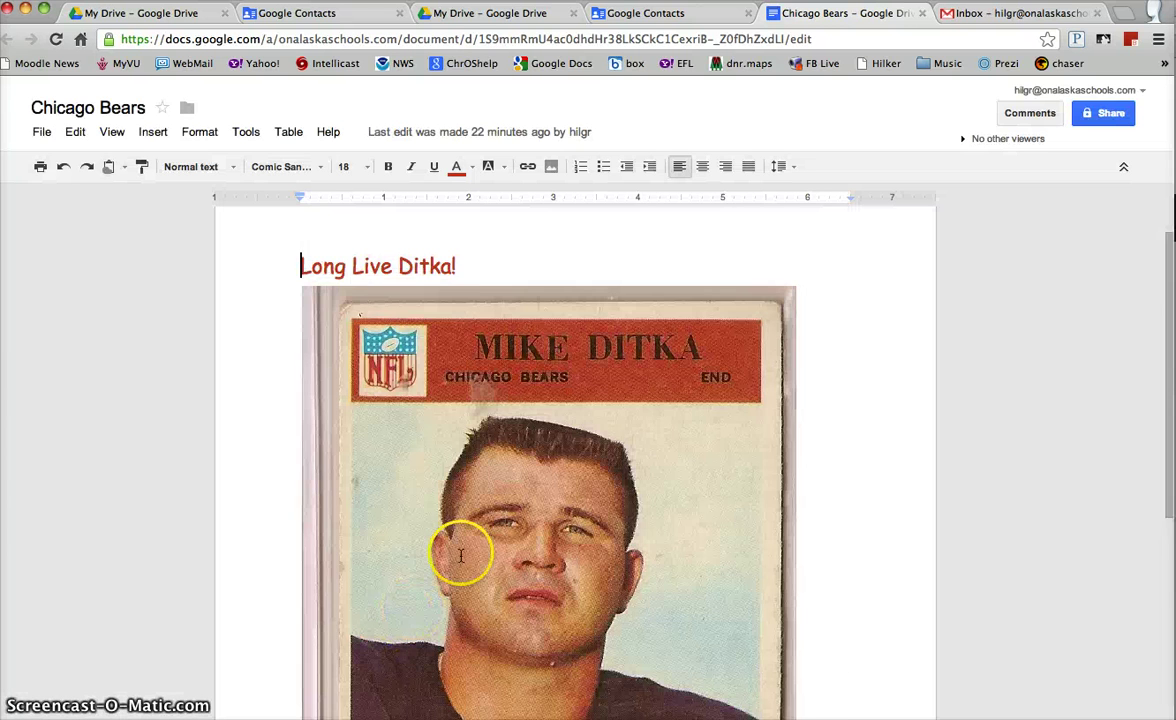
scroll(480, 520, "down", 3)
scroll(509, 502, "up", 1)
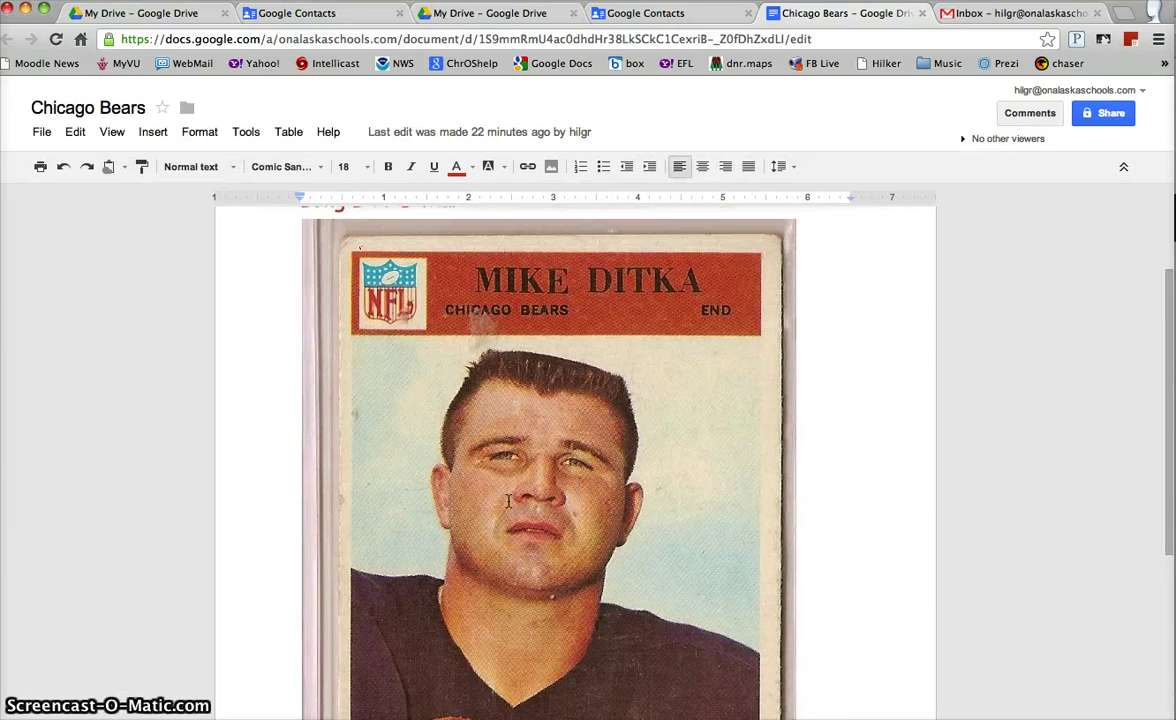
scroll(508, 501, "down", 1)
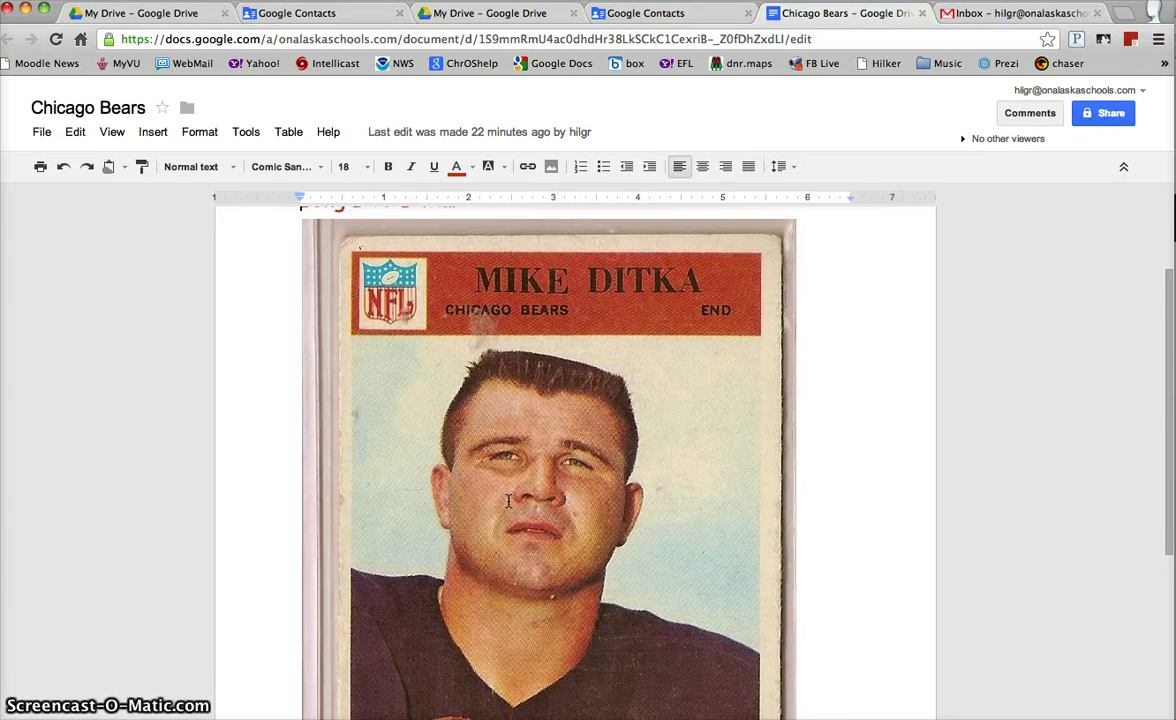